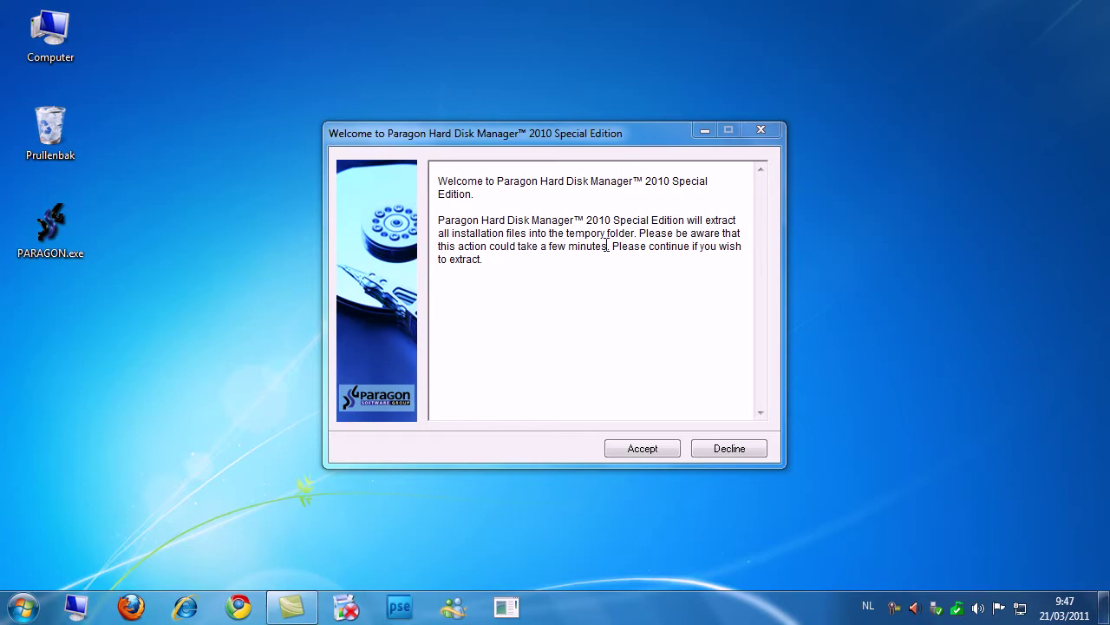
Accept extracting the setup files and start installing Paragon Hard Disk Manager 2010 Special Edition.
left_click(646, 131)
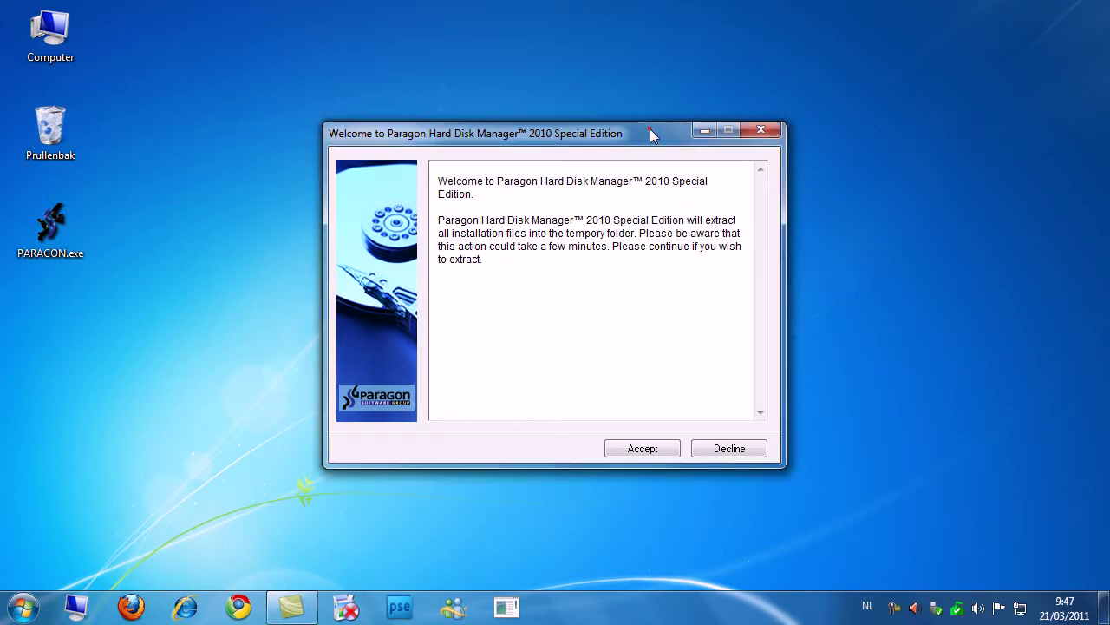
left_click(627, 451)
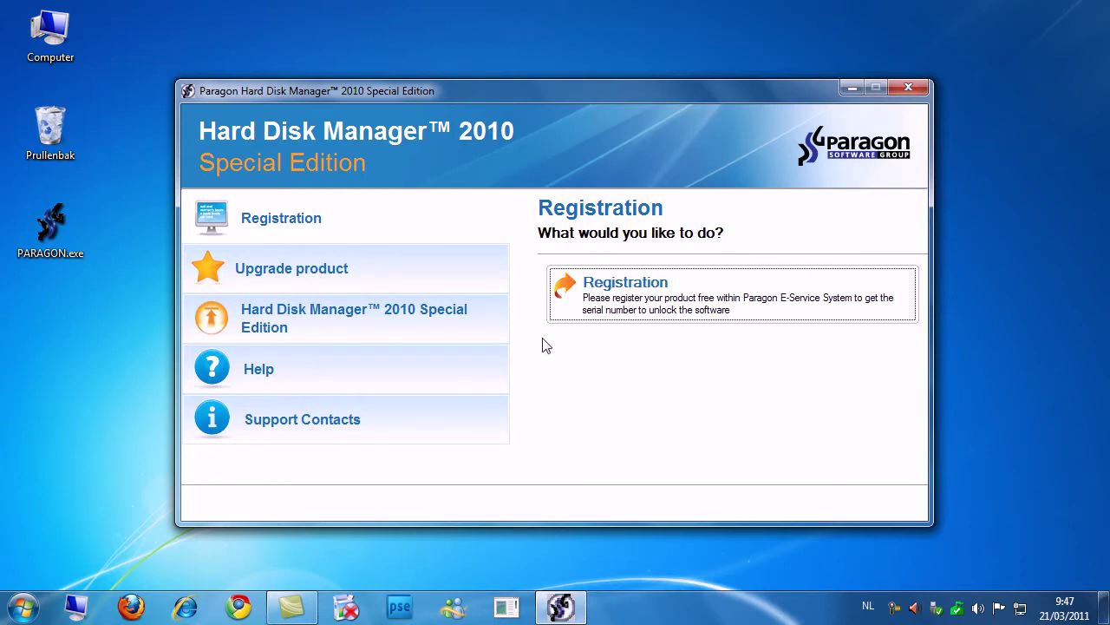
left_click(291, 320)
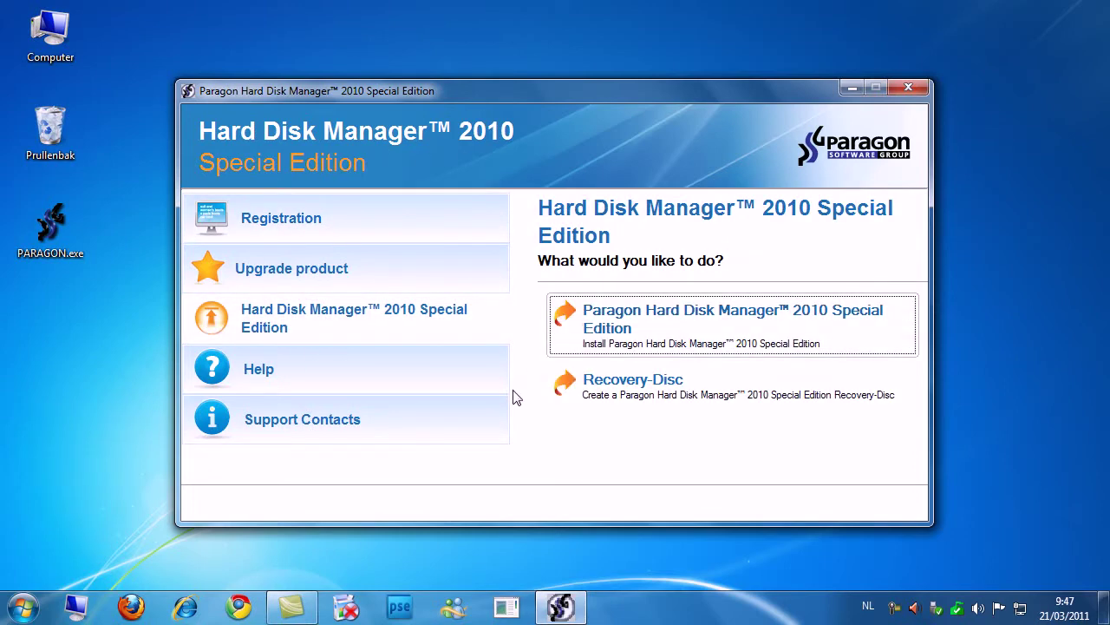
left_click(730, 322)
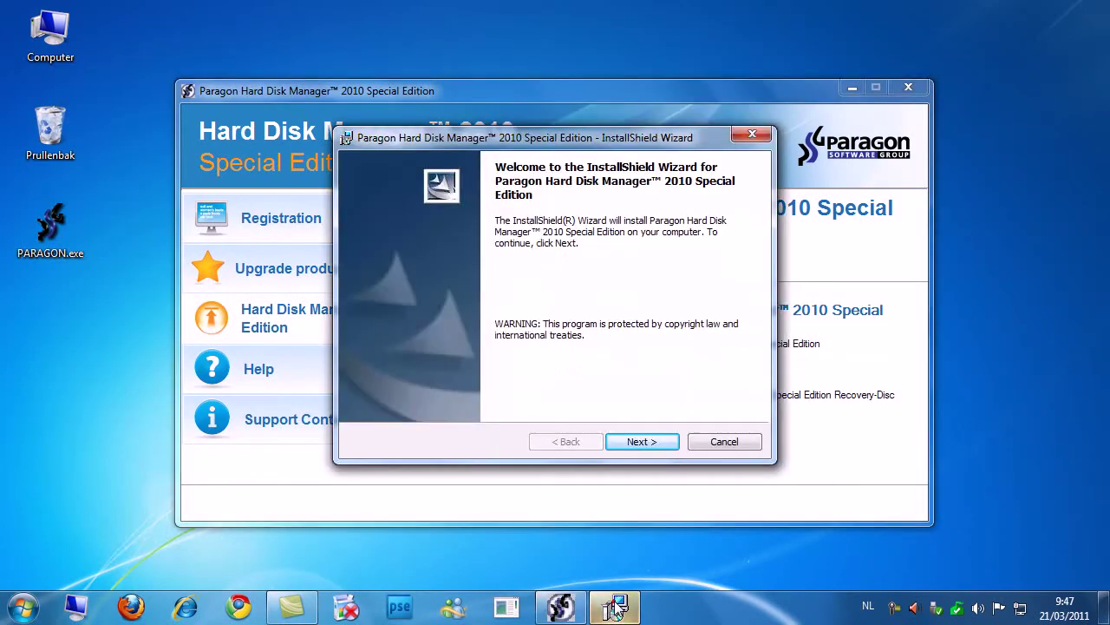
Read through the license agreement to its end, accept its terms and continue to the registration page.
left_click(640, 441)
left_click(486, 380)
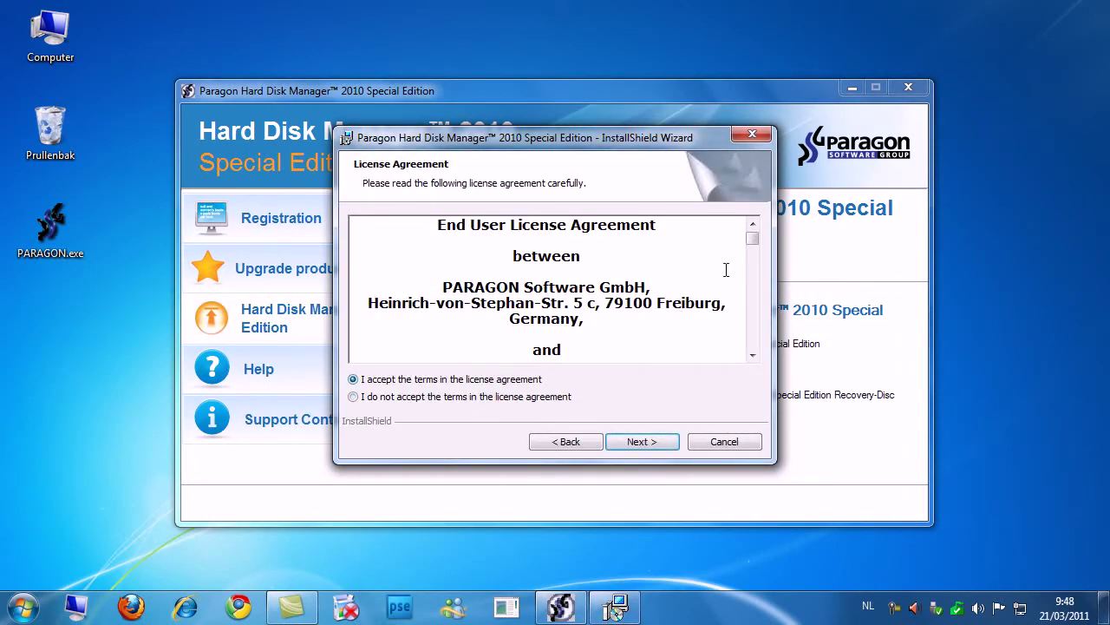
left_click_drag(750, 239, 752, 341)
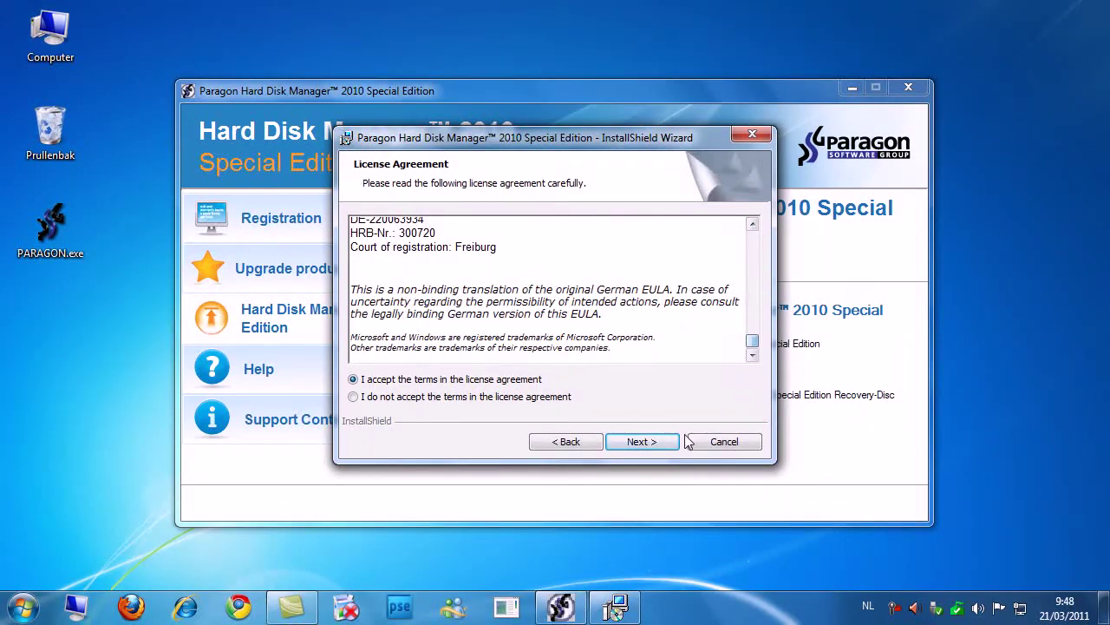
left_click(640, 442)
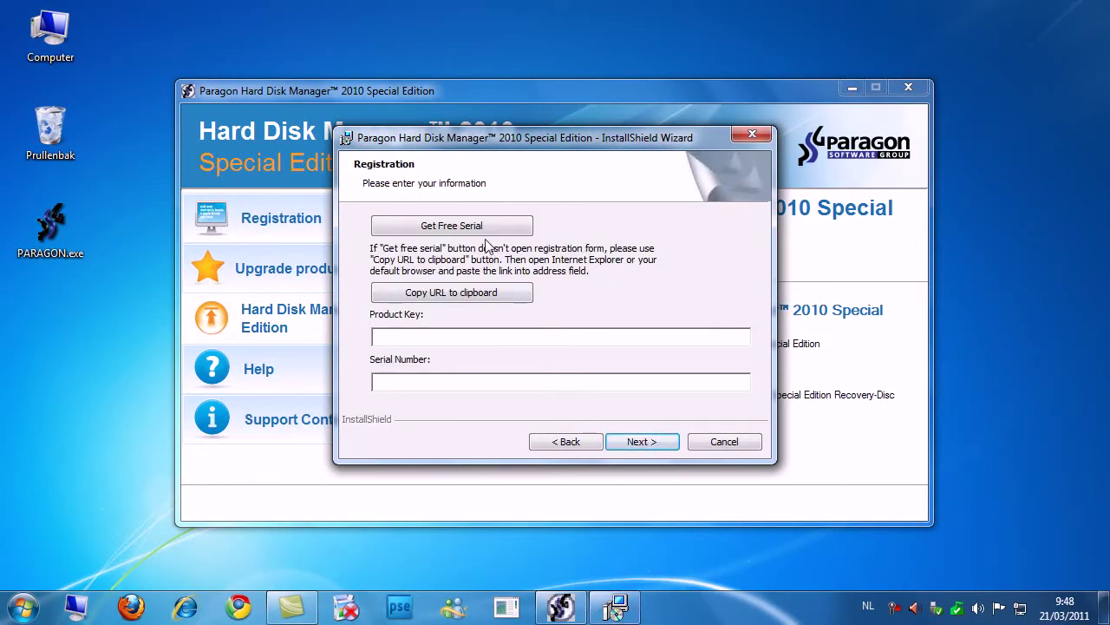
Request a free serial to open the web registration form, and copy a temporary e-mail address from 10minutemail.com.
left_click(416, 228)
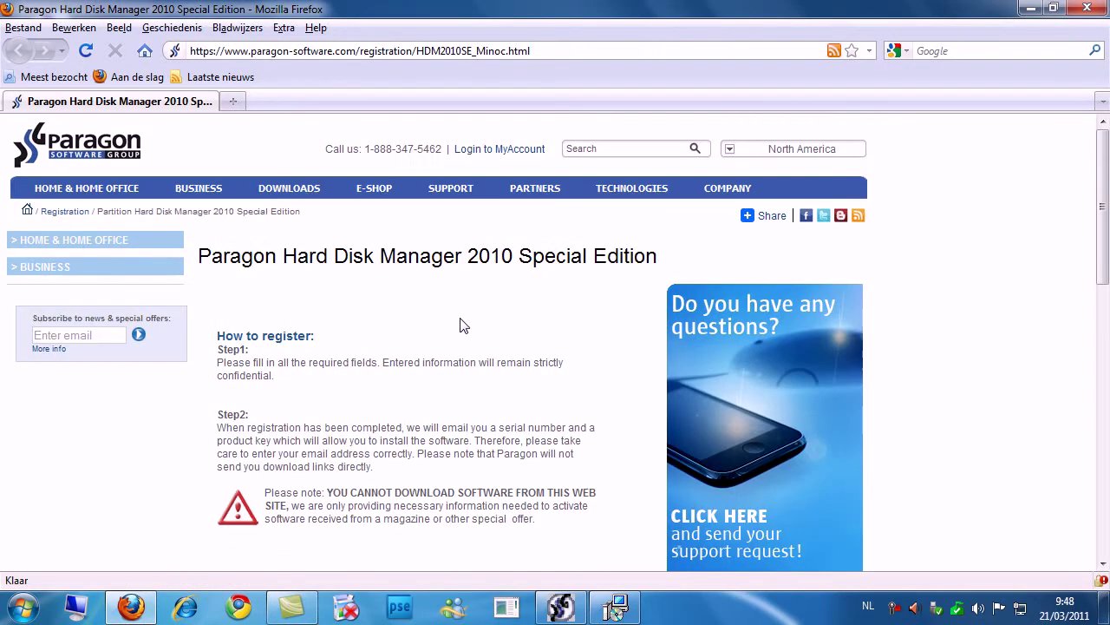
type("10minutemail.com")
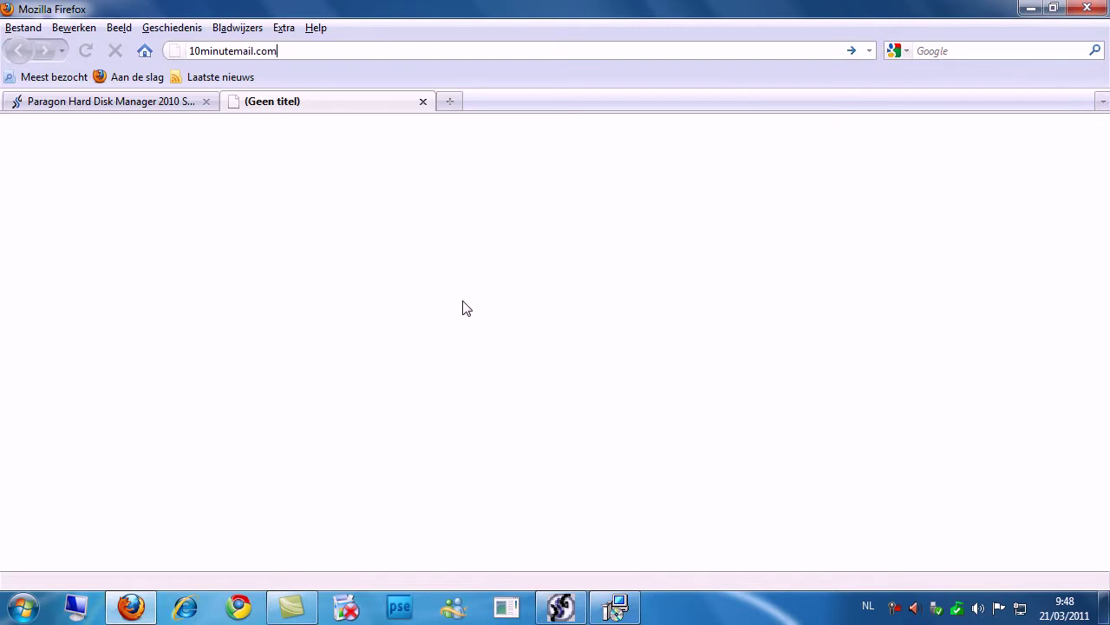
key("Return")
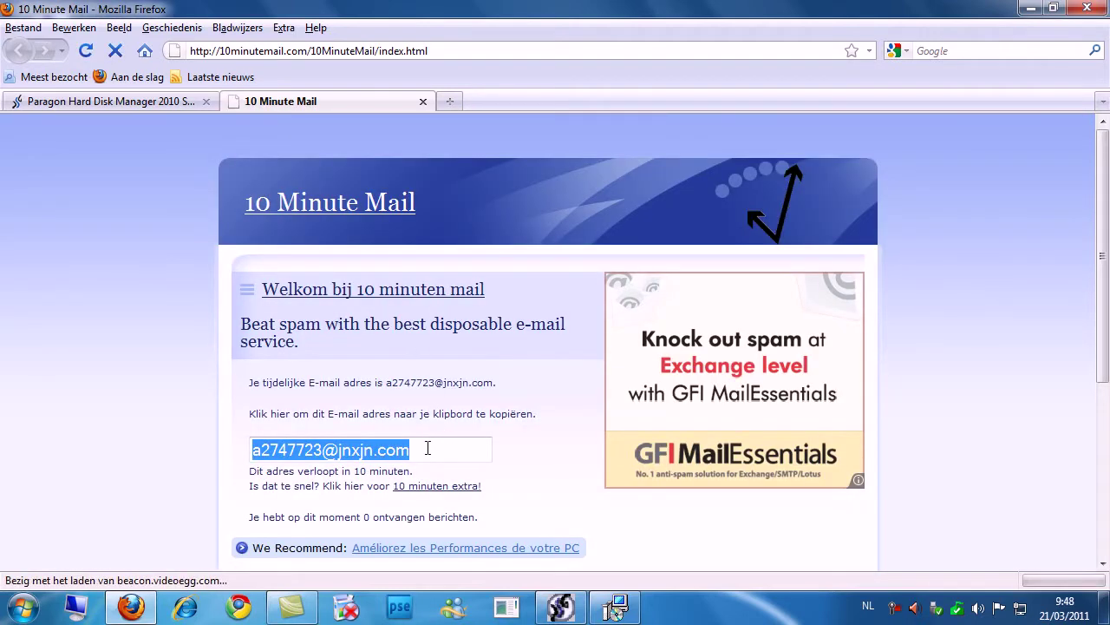
left_click_drag(430, 449, 241, 450)
key("ctrl+c")
Enter the first name, last name and copied temporary e-mail address in the Paragon registration form.
left_click(170, 103)
scroll(368, 406, "down", 6)
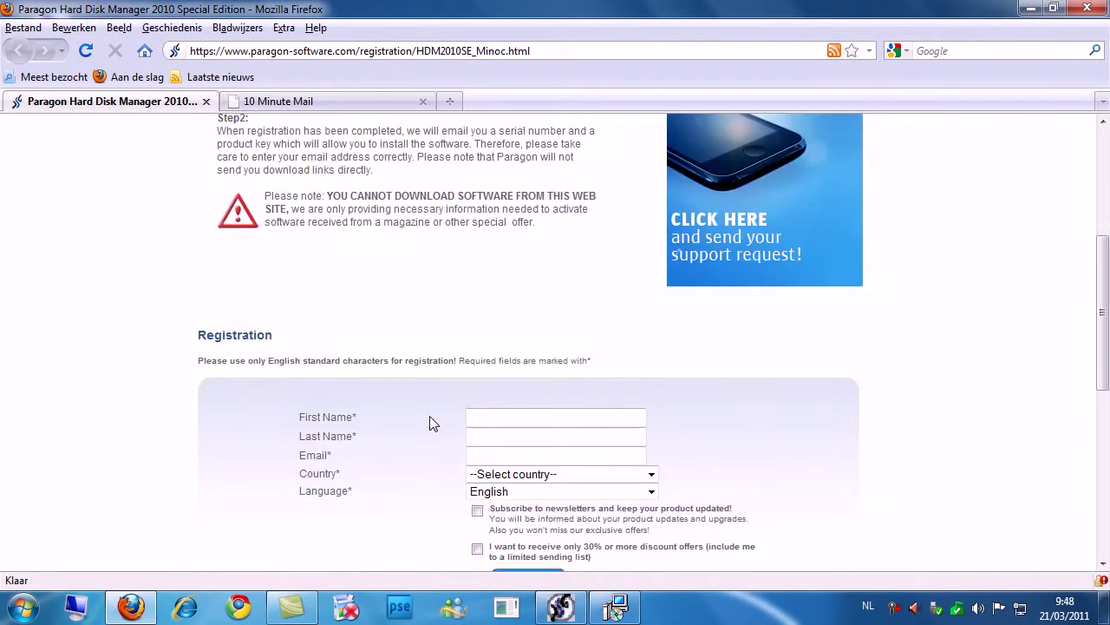
left_click(503, 417)
type("Fons")
key("Tab")
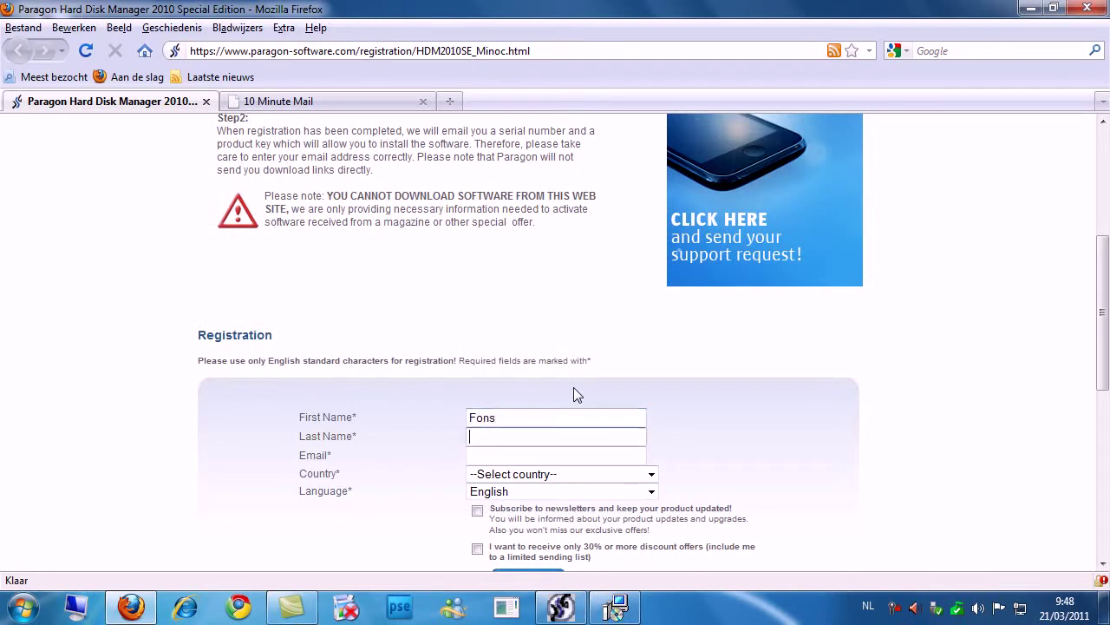
type("De Spons")
key("Tab")
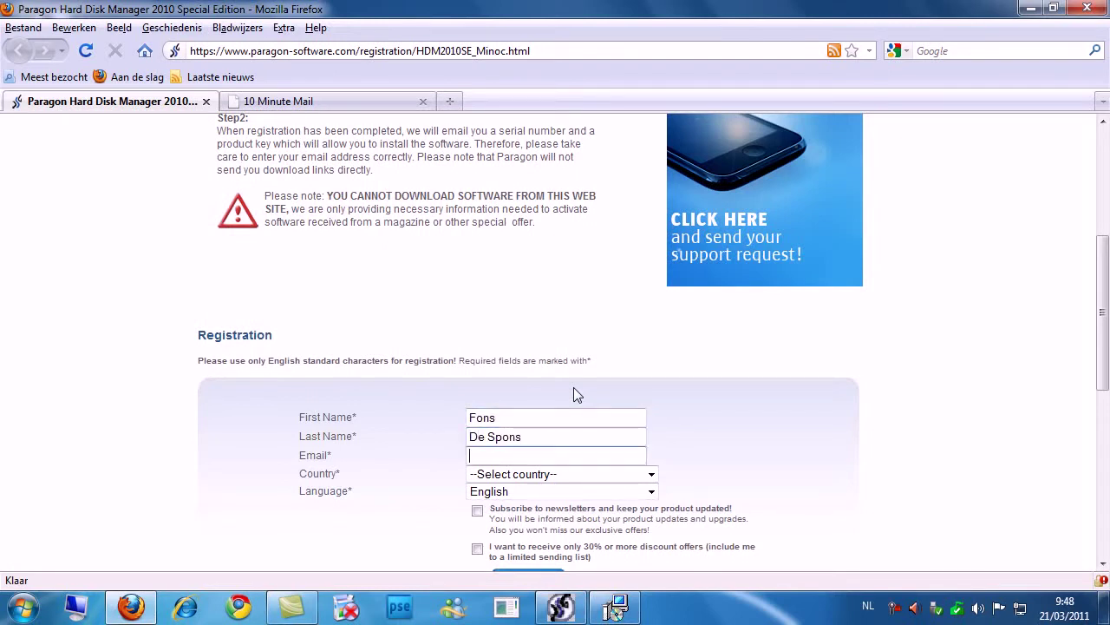
key("ctrl+v")
Choose Aruba as the country and submit the registration form without subscribing to newsletters or discount offers.
left_click(650, 474)
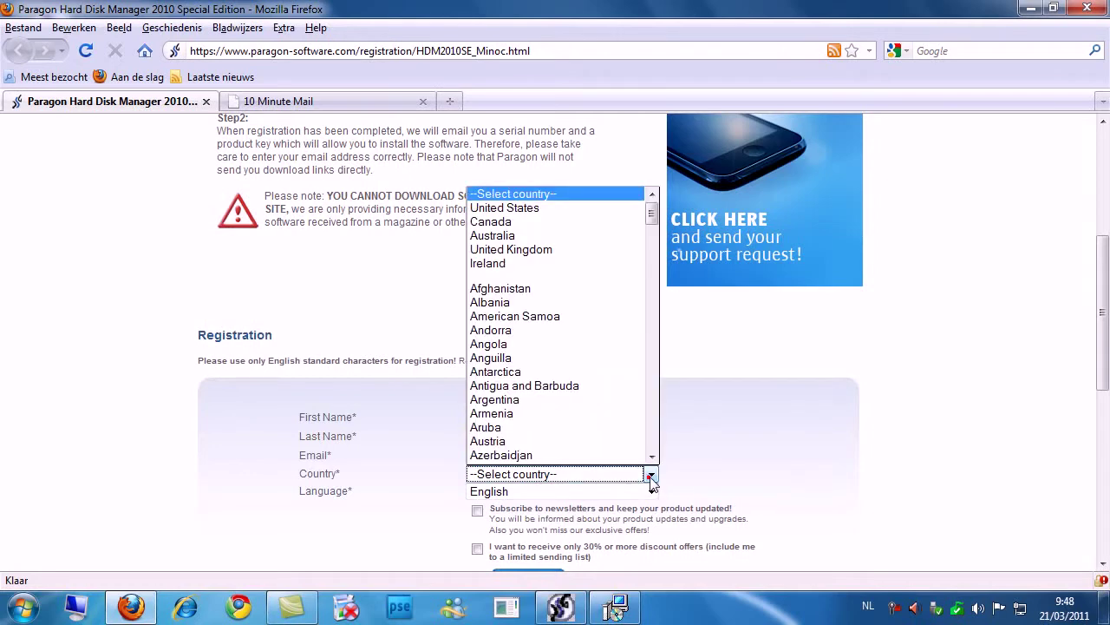
left_click(512, 420)
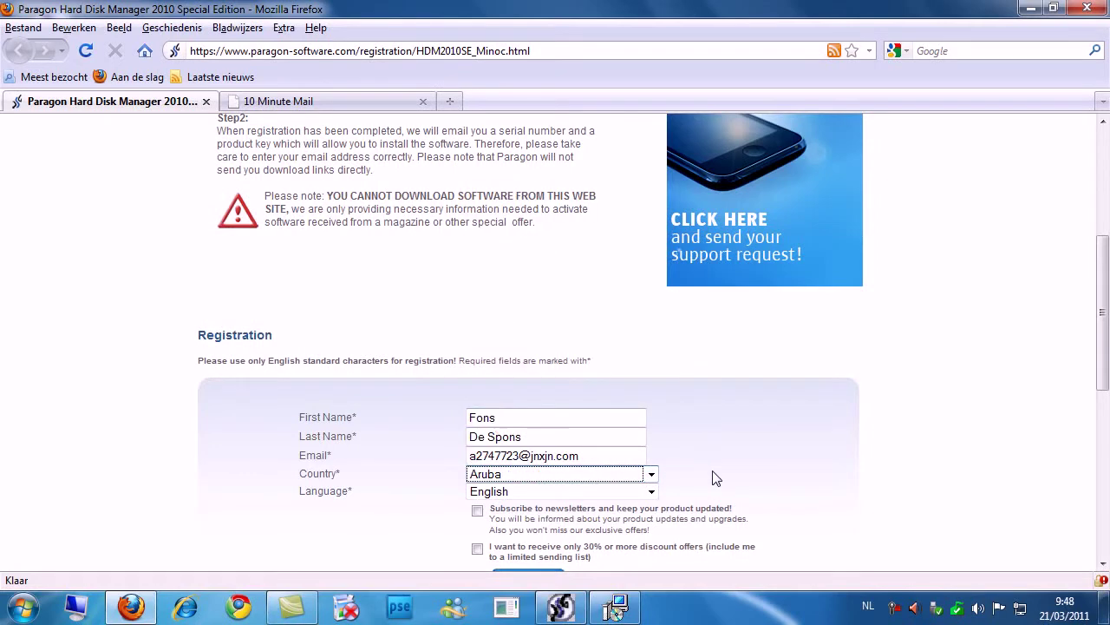
left_click(716, 477)
scroll(727, 476, "down", 4)
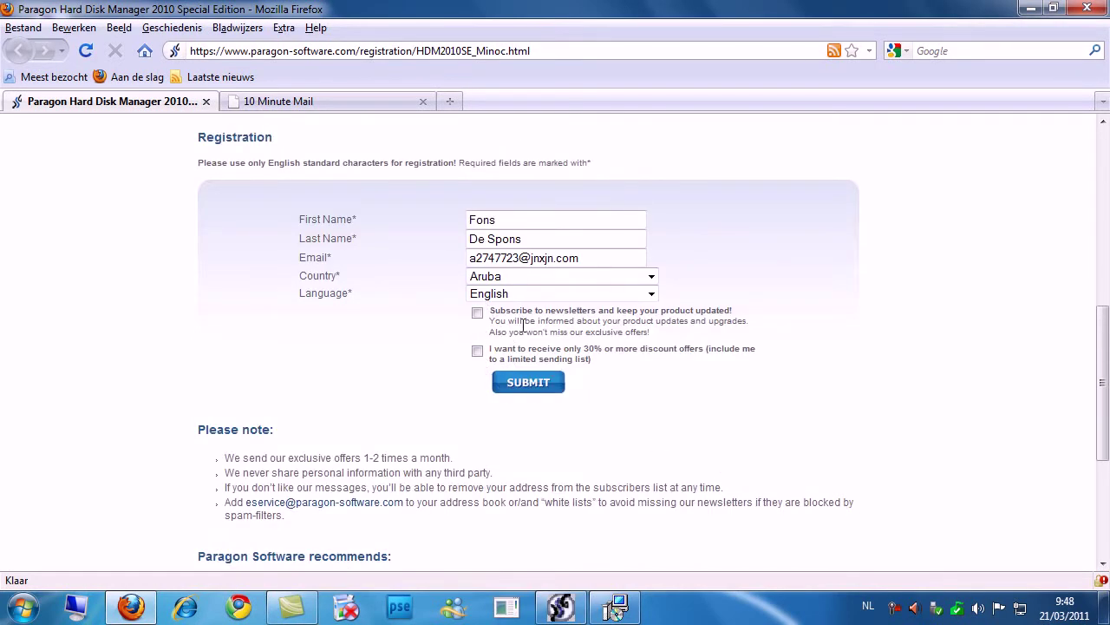
left_click(531, 384)
left_click(518, 340)
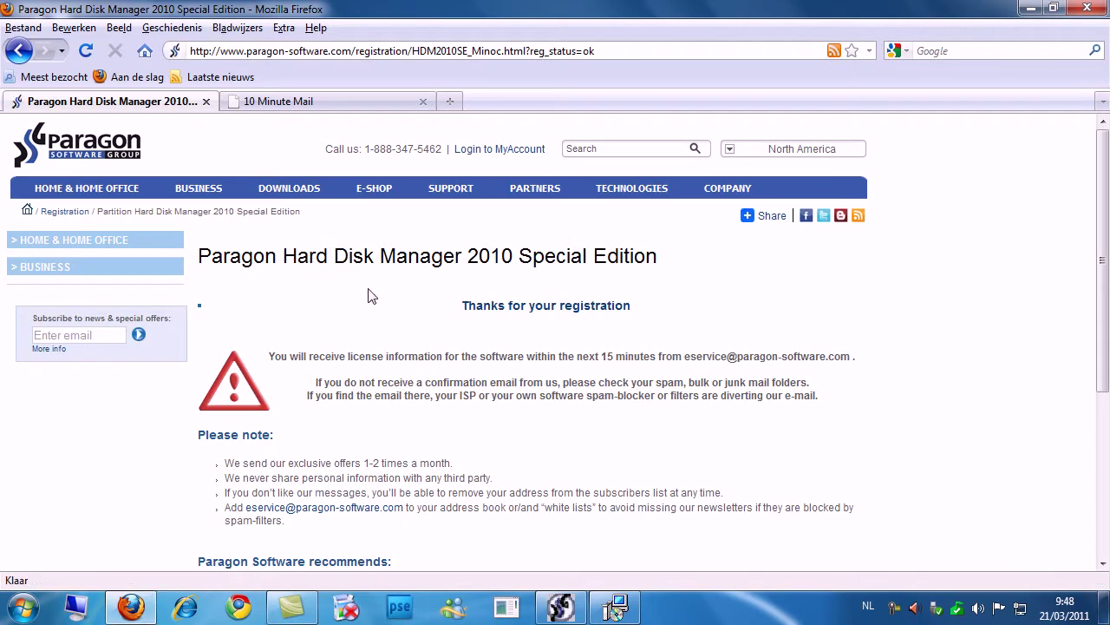
Open the product registration message from Paragon in the temporary mailbox and find the product key and serial number.
left_click(268, 102)
scroll(156, 295, "down", 3)
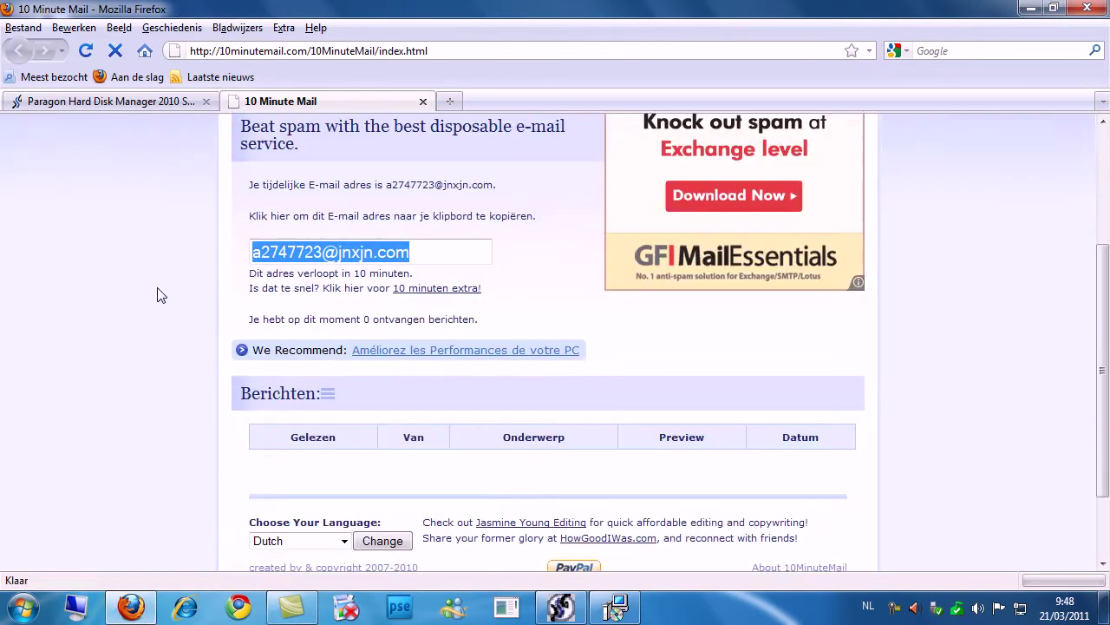
scroll(128, 286, "up", 2)
left_click(492, 468)
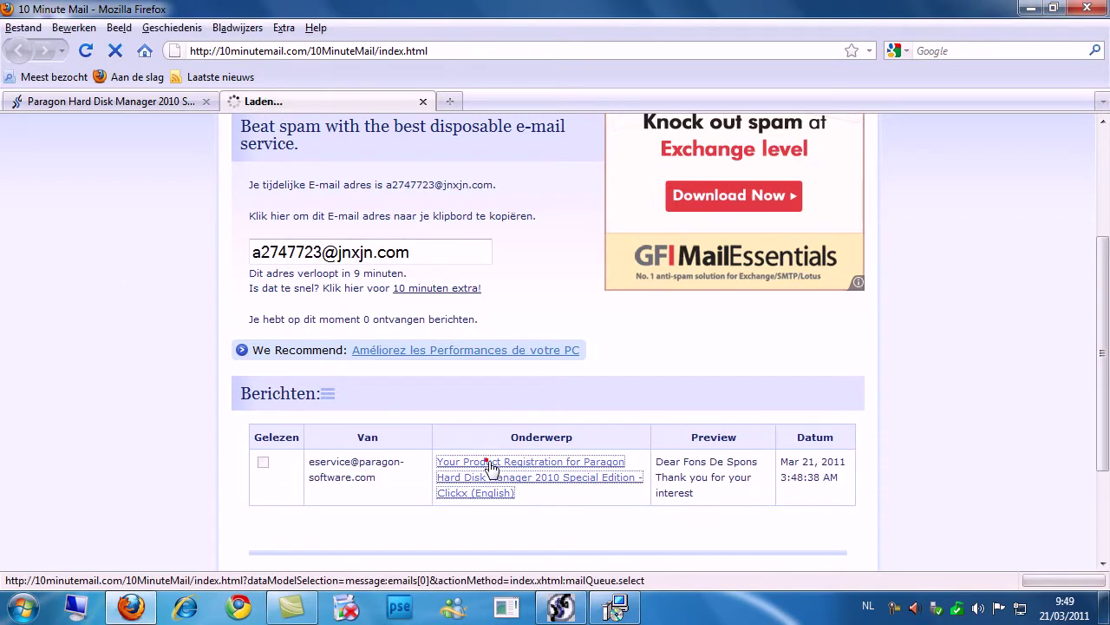
scroll(472, 445, "down", 4)
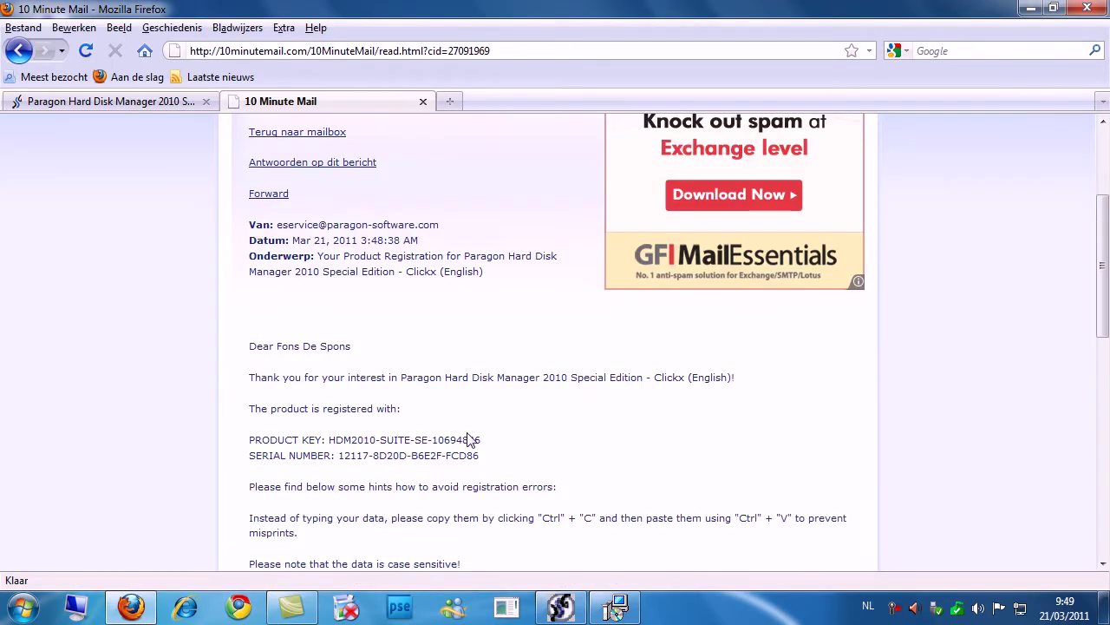
scroll(432, 436, "down", 2)
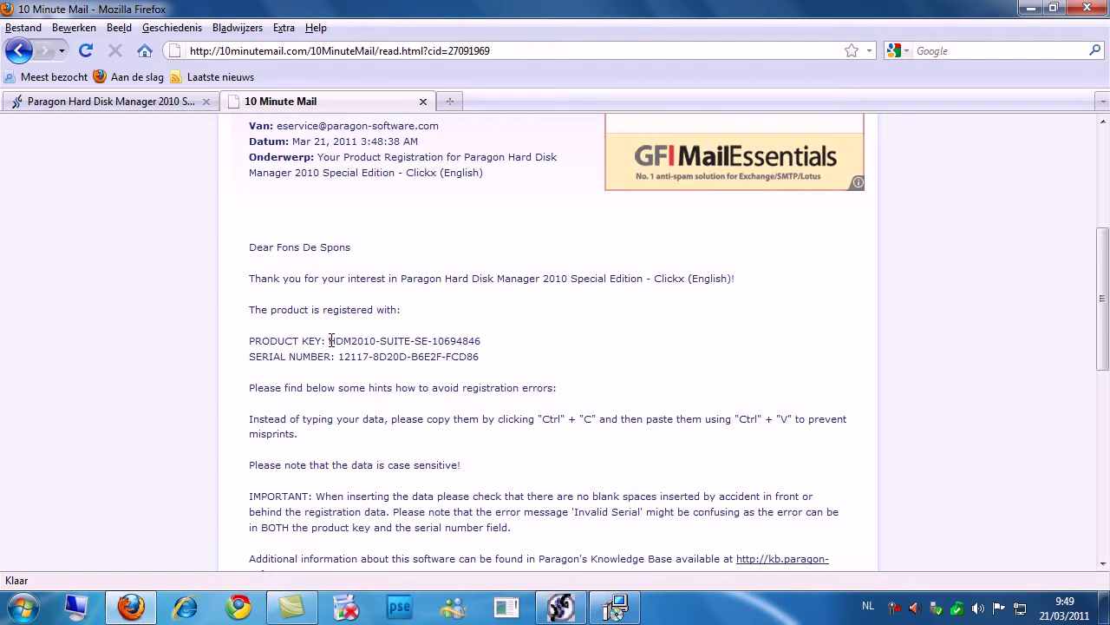
Copy the product key from the registration message into the Product Key field of the installation wizard.
left_click_drag(331, 340, 490, 344)
key("ctrl+c")
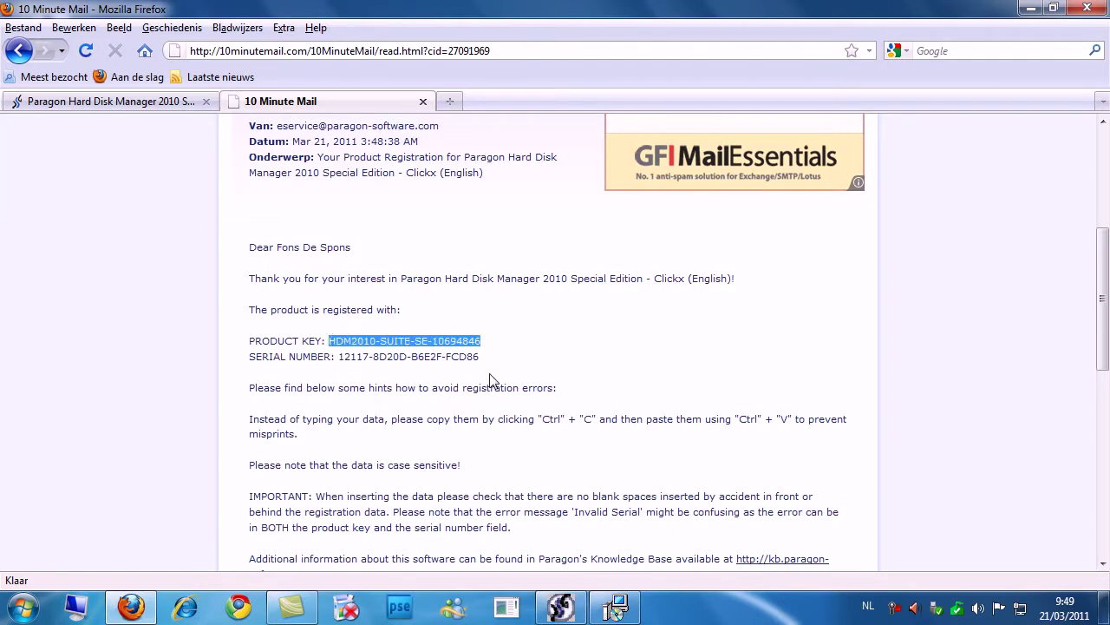
left_click(616, 607)
left_click(438, 334)
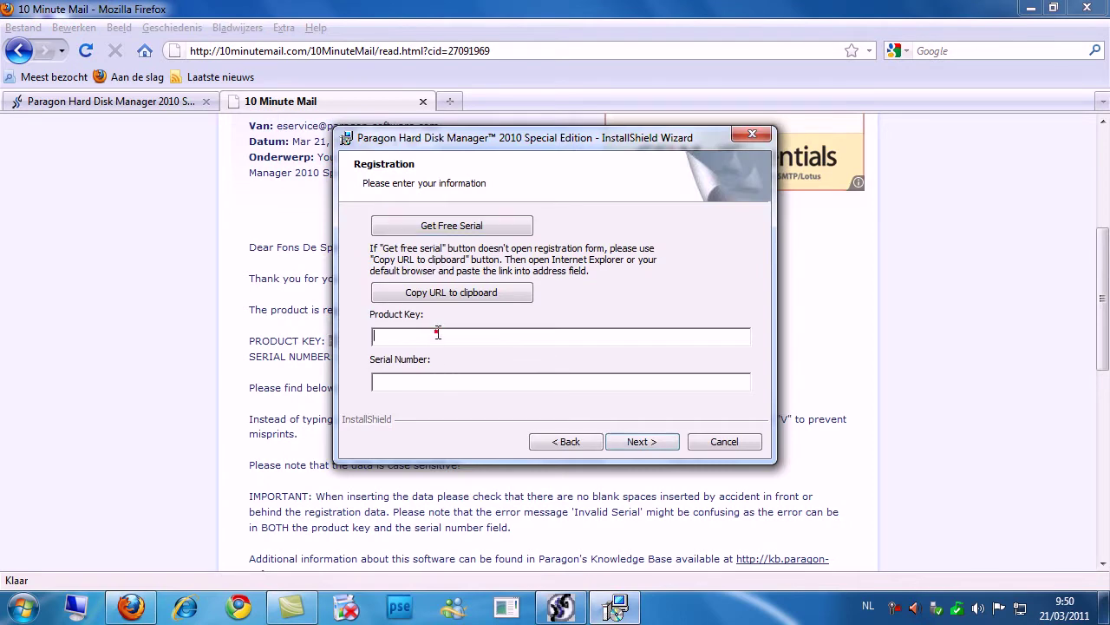
key("ctrl+v")
Copy the serial number from the message into the wizard's Serial Number field and submit the registration data.
left_click(235, 373)
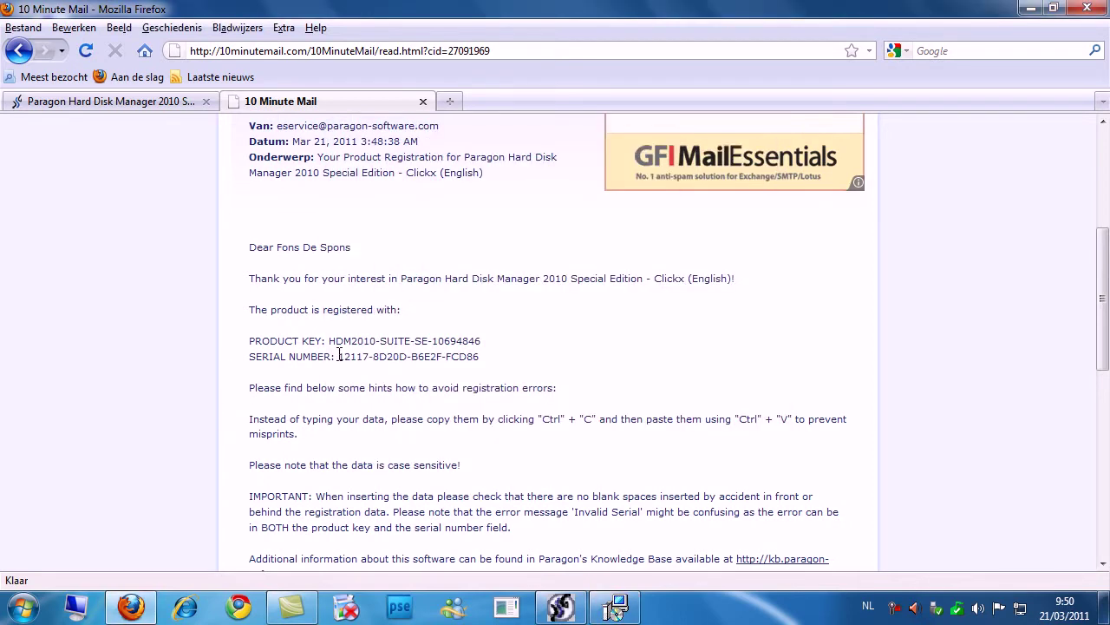
left_click_drag(339, 356, 490, 359)
key("ctrl+c")
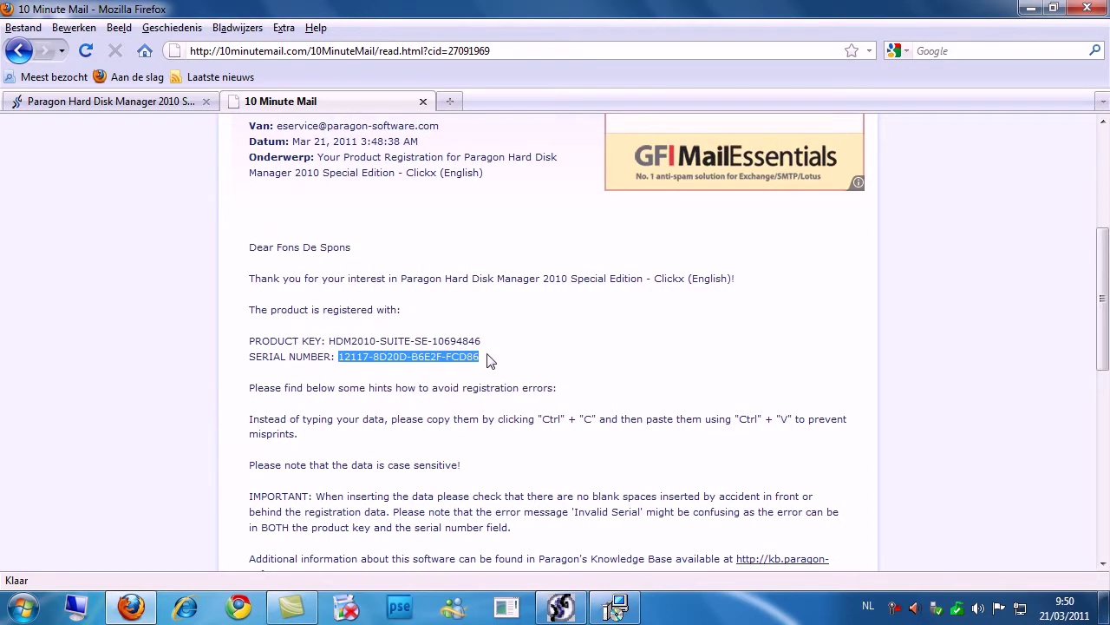
left_click(616, 610)
left_click(483, 379)
key("ctrl+v")
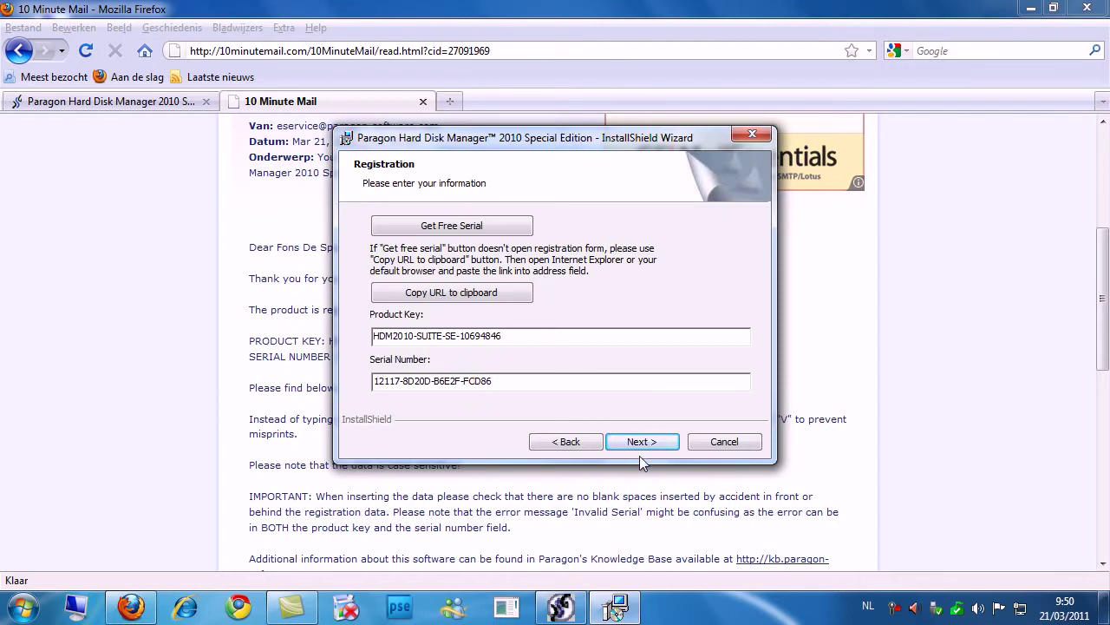
left_click_drag(546, 145, 512, 147)
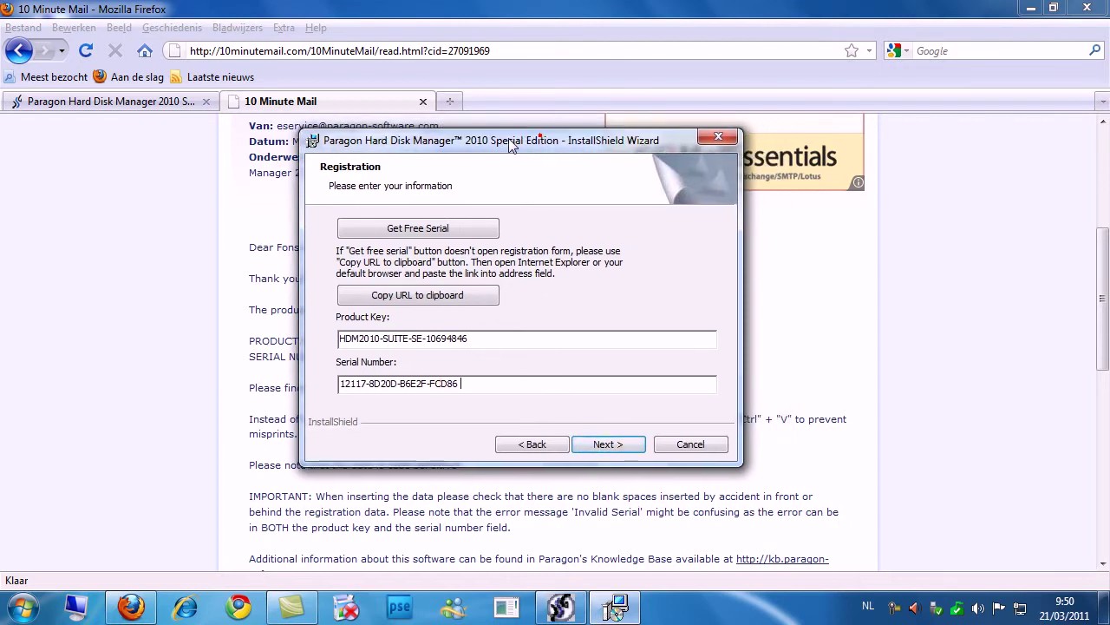
left_click(607, 446)
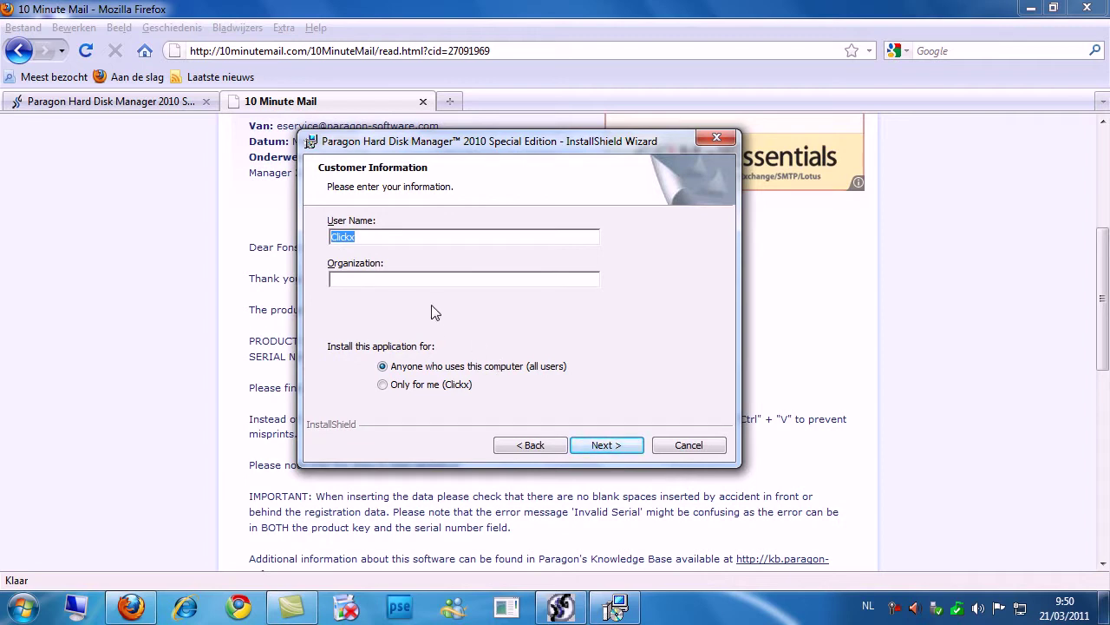
Keep the prefilled customer information with installation for all users, and proceed through the wizard to start the installation.
left_click(401, 276)
left_click(603, 447)
left_click(608, 446)
left_click(608, 446)
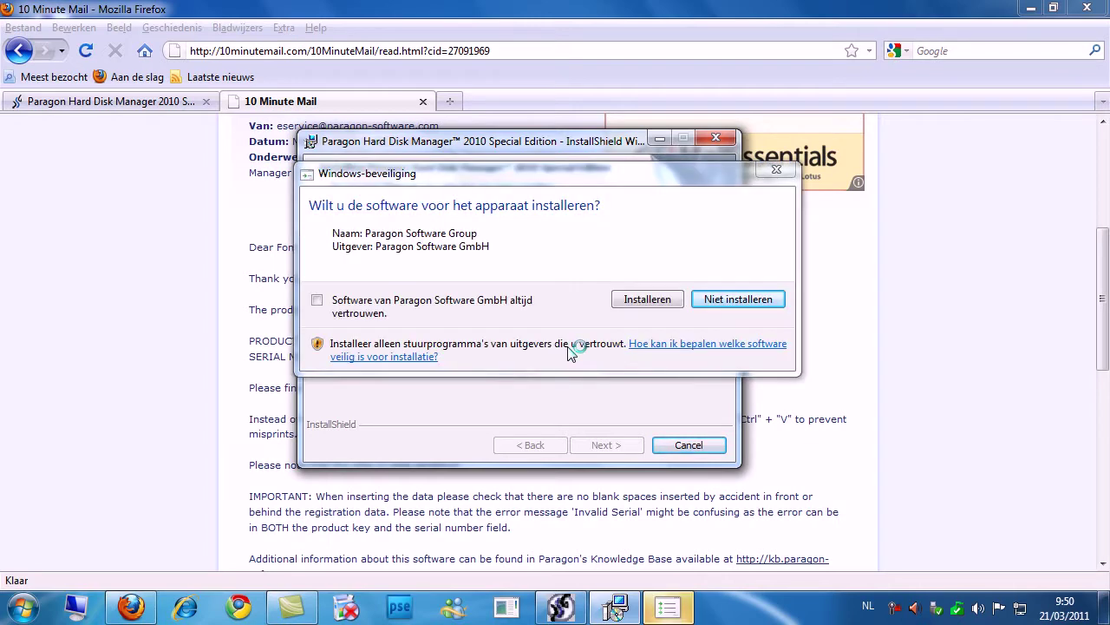
Allow the Paragon device software installations and set Windows to always trust software from Paragon Software GmbH.
left_click_drag(563, 176, 526, 208)
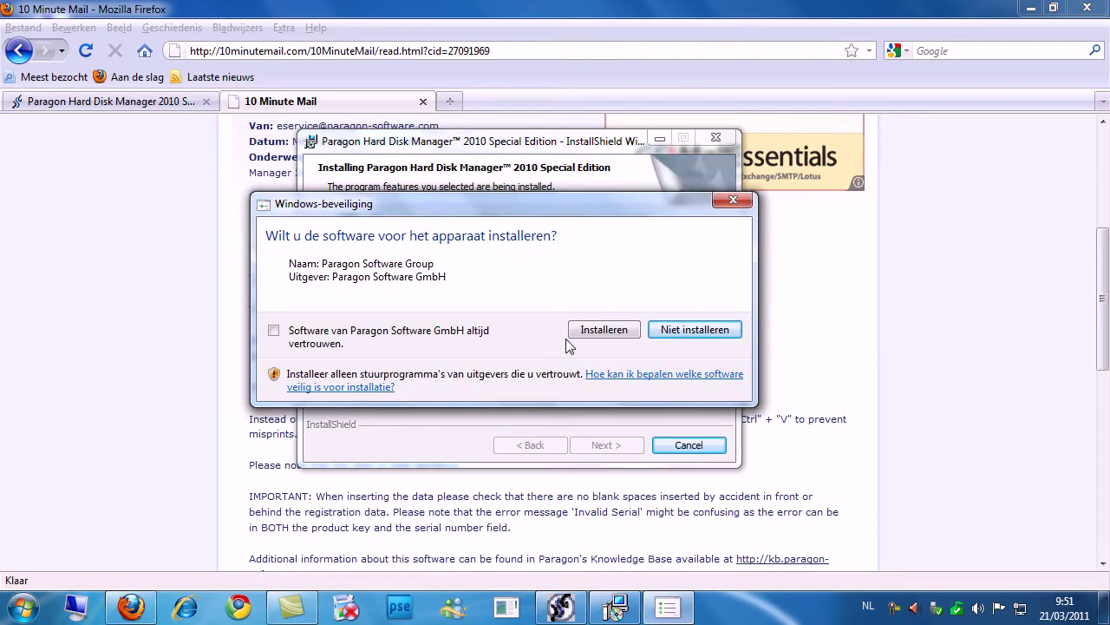
left_click(602, 330)
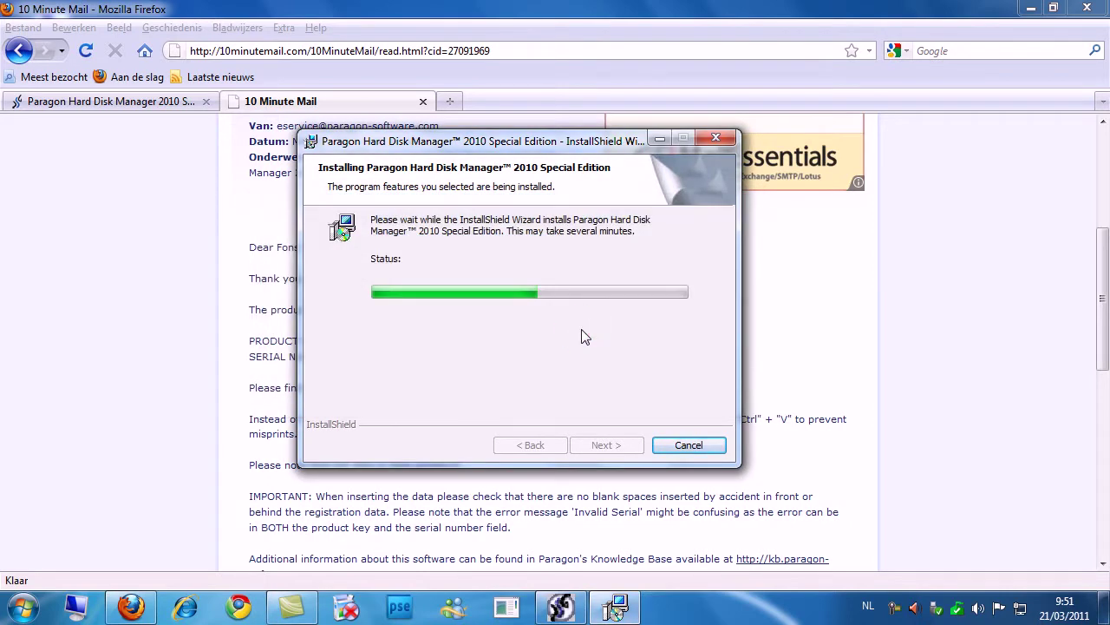
left_click(317, 301)
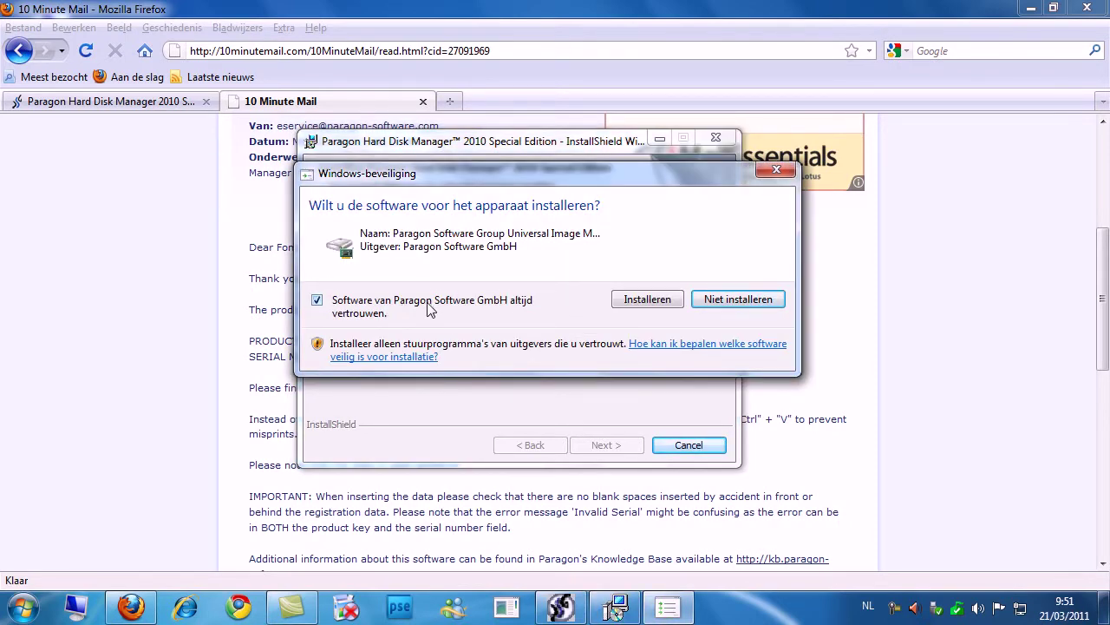
left_click(632, 304)
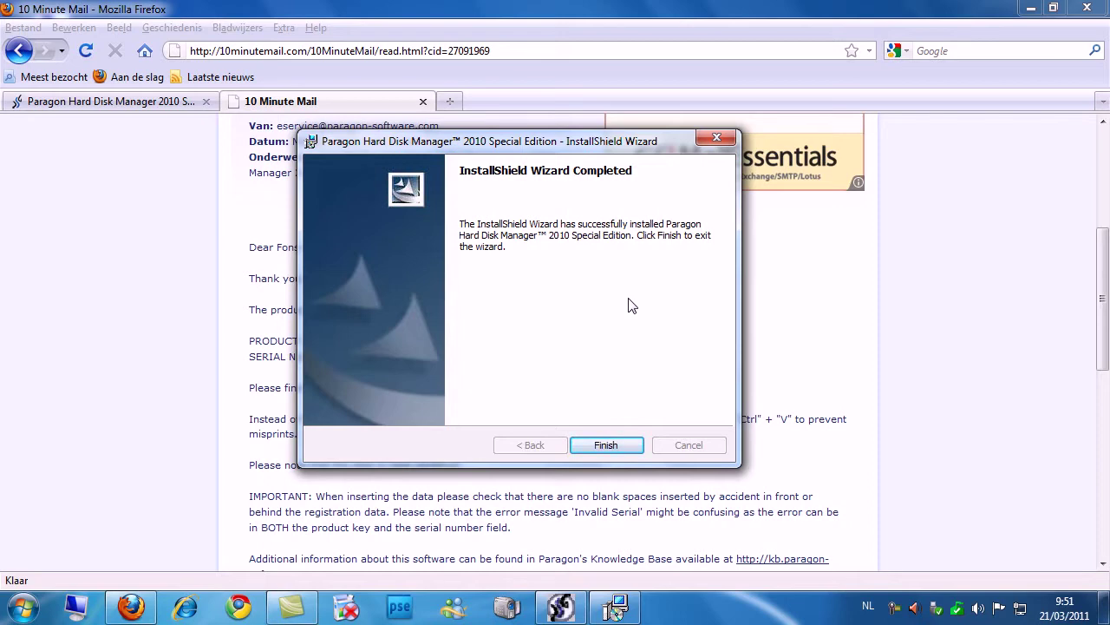
Finish the installation wizard and skip the recommended system restart.
left_click(602, 444)
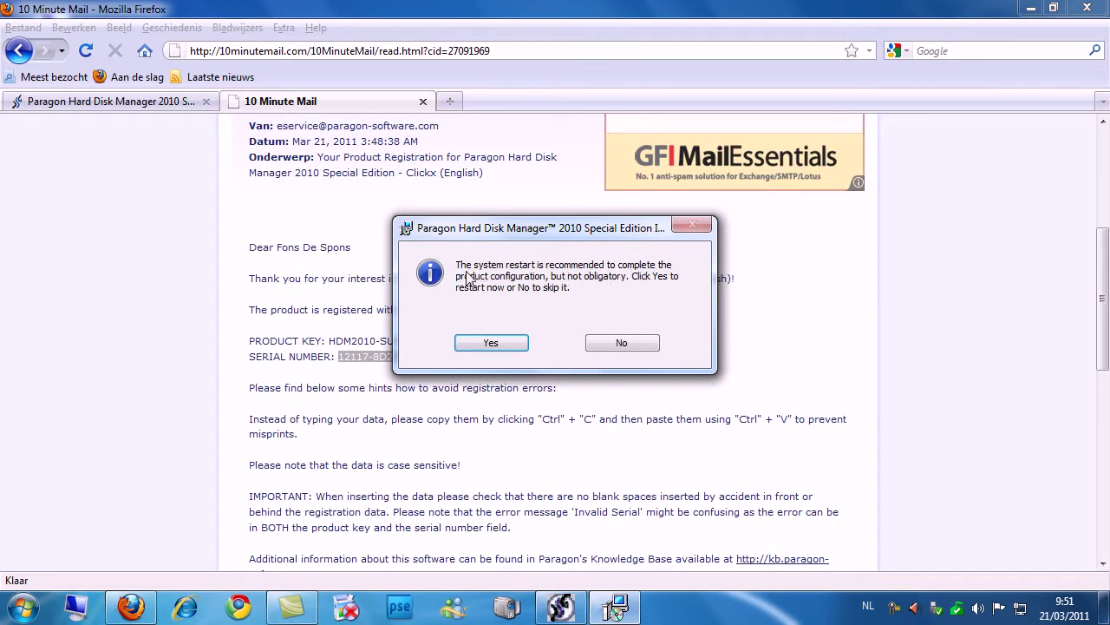
left_click(618, 345)
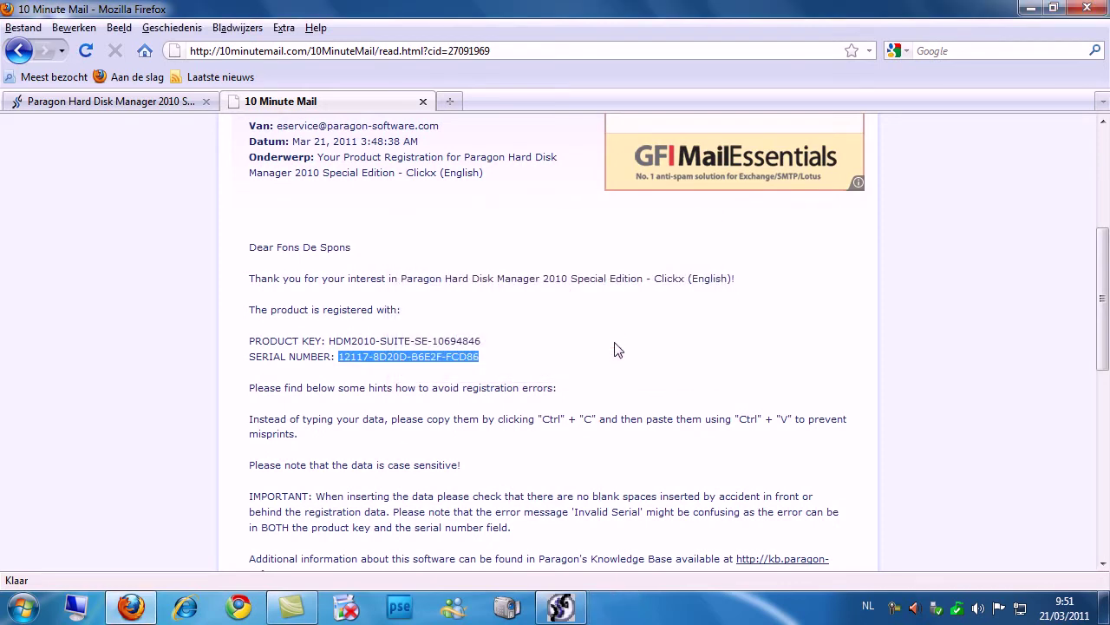
Minimize the browser, close the setup window and launch the installed Paragon Hard Disk Manager 2010 Special Edition.
left_click(1030, 9)
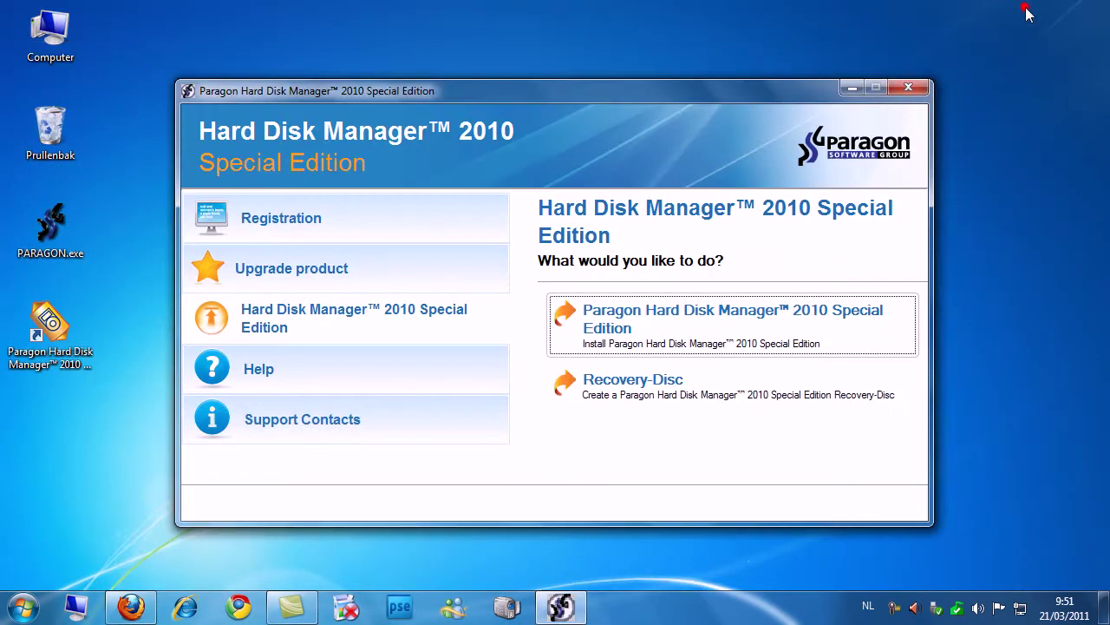
left_click(907, 88)
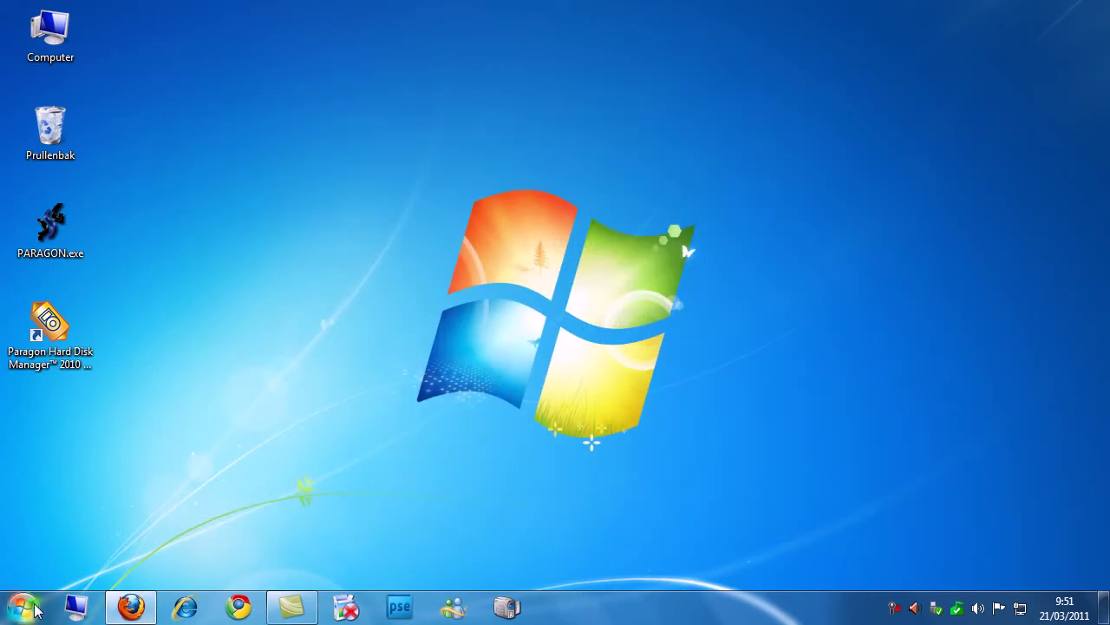
left_click(35, 606)
left_click(61, 533)
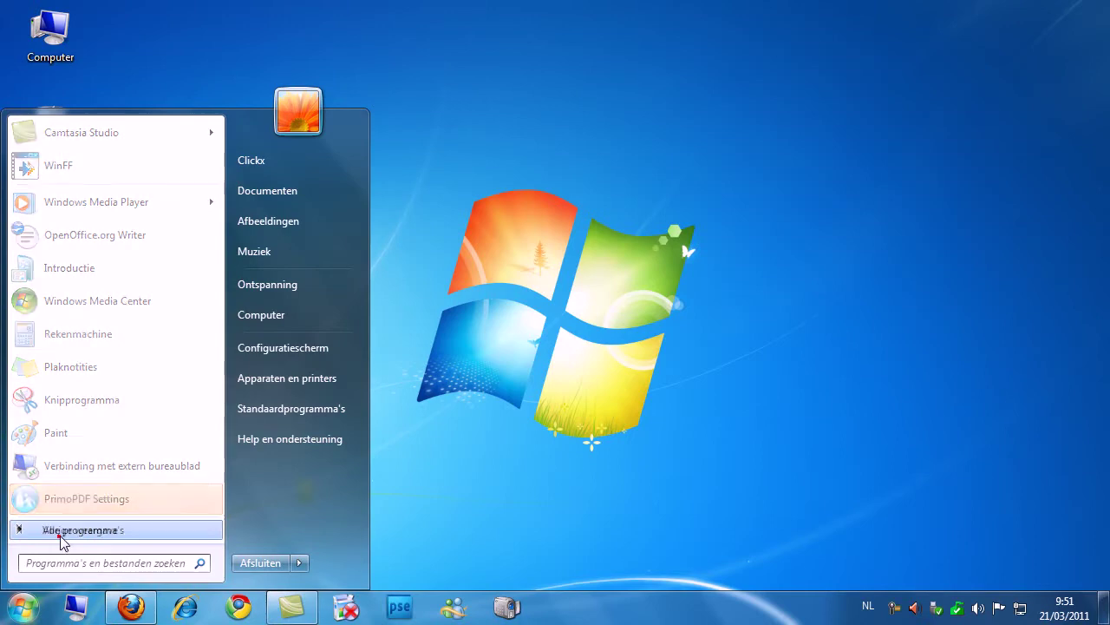
scroll(147, 451, "down", 4)
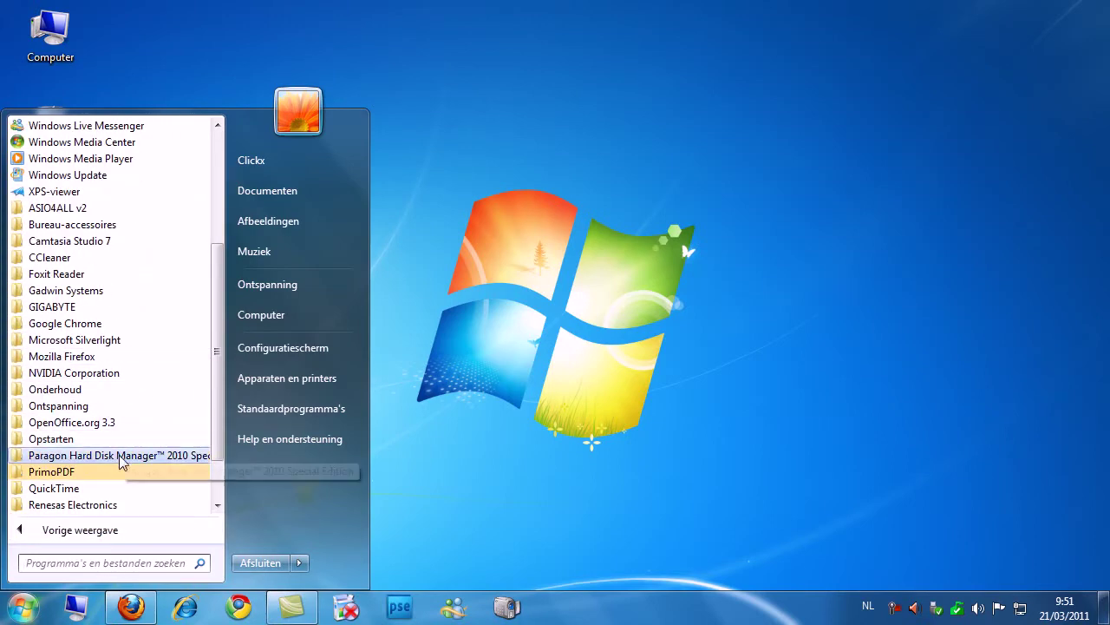
left_click(122, 456)
left_click(126, 472)
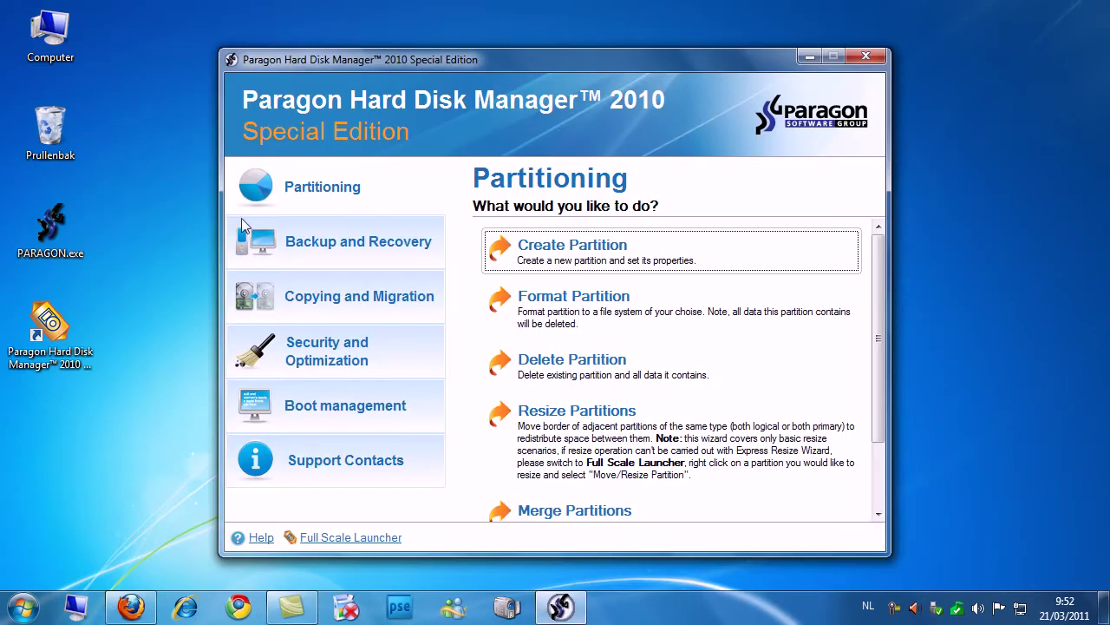
Enlarge and reposition the launcher window until the complete list of partitioning tasks fits without scrolling.
left_click_drag(884, 552, 906, 579)
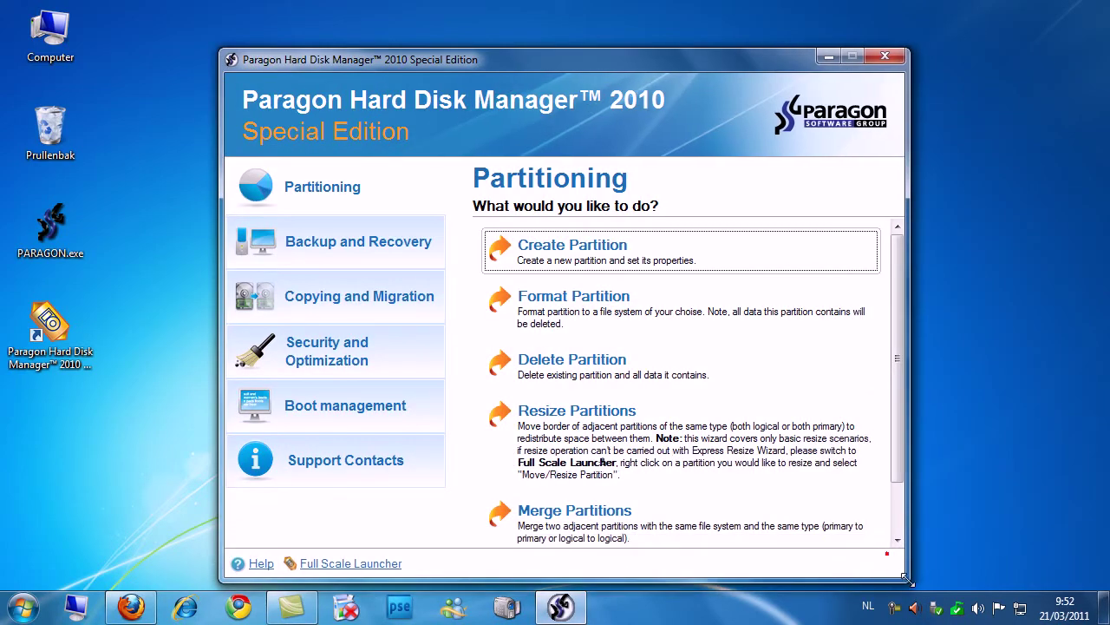
left_click_drag(508, 64, 317, 18)
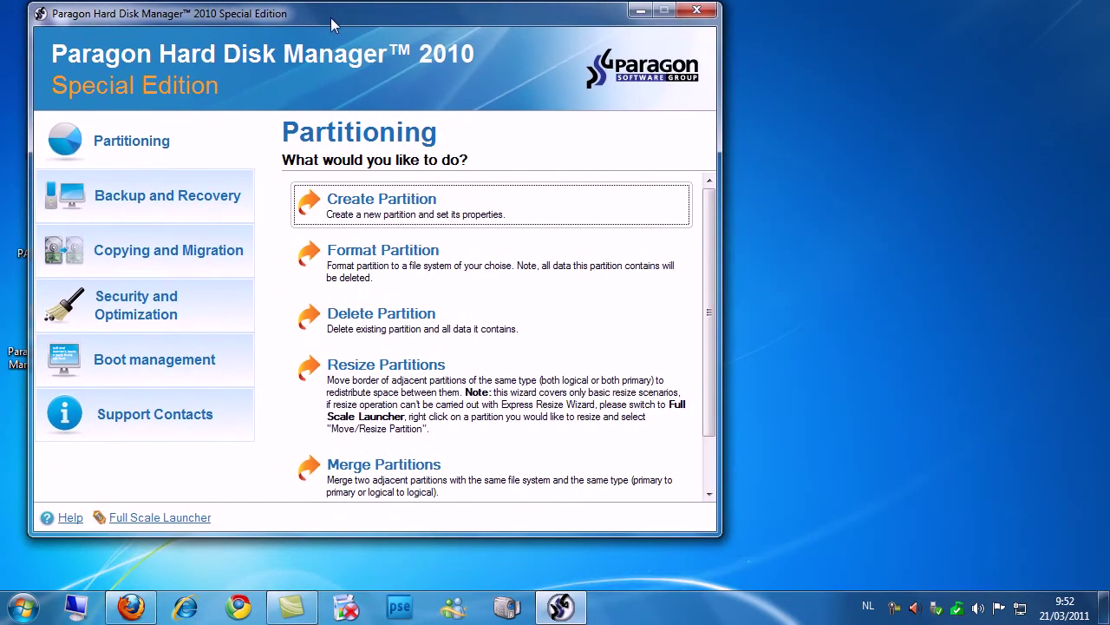
left_click_drag(716, 532, 931, 564)
left_click_drag(416, 22, 554, 27)
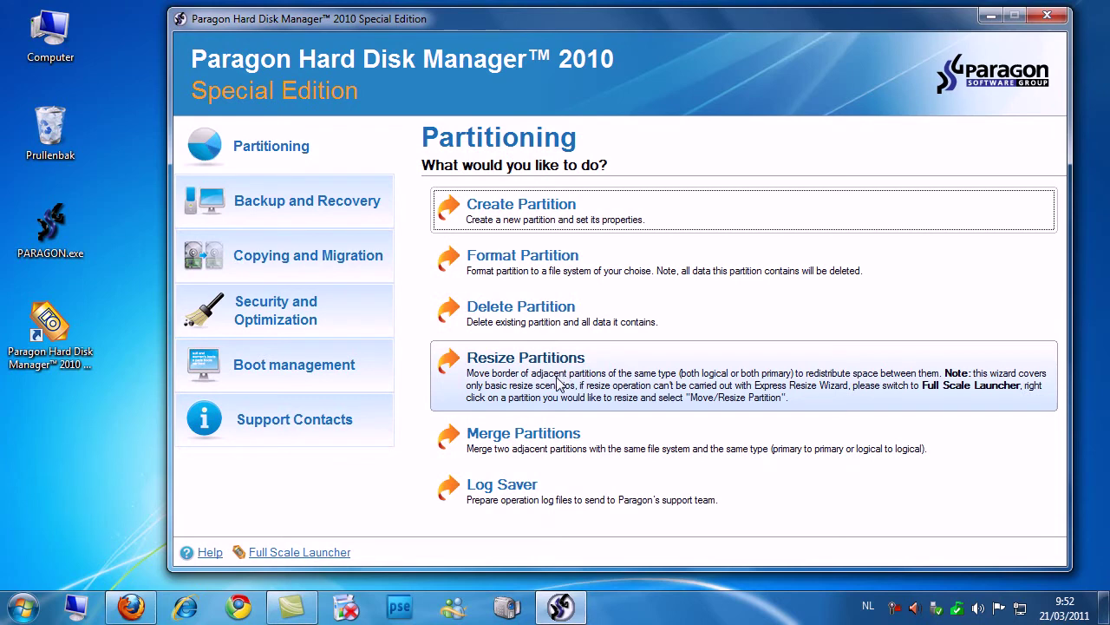
Review the tasks under Backup and Recovery, Copying and Migration, Security and Optimization, and Boot management, and return to Partitioning.
left_click(268, 201)
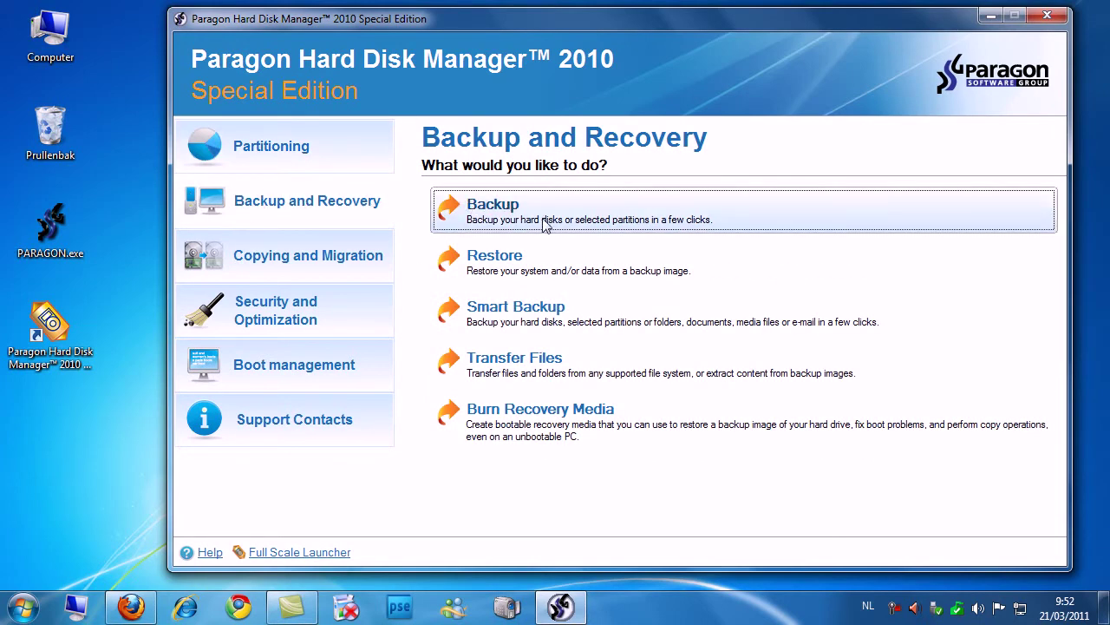
left_click(312, 257)
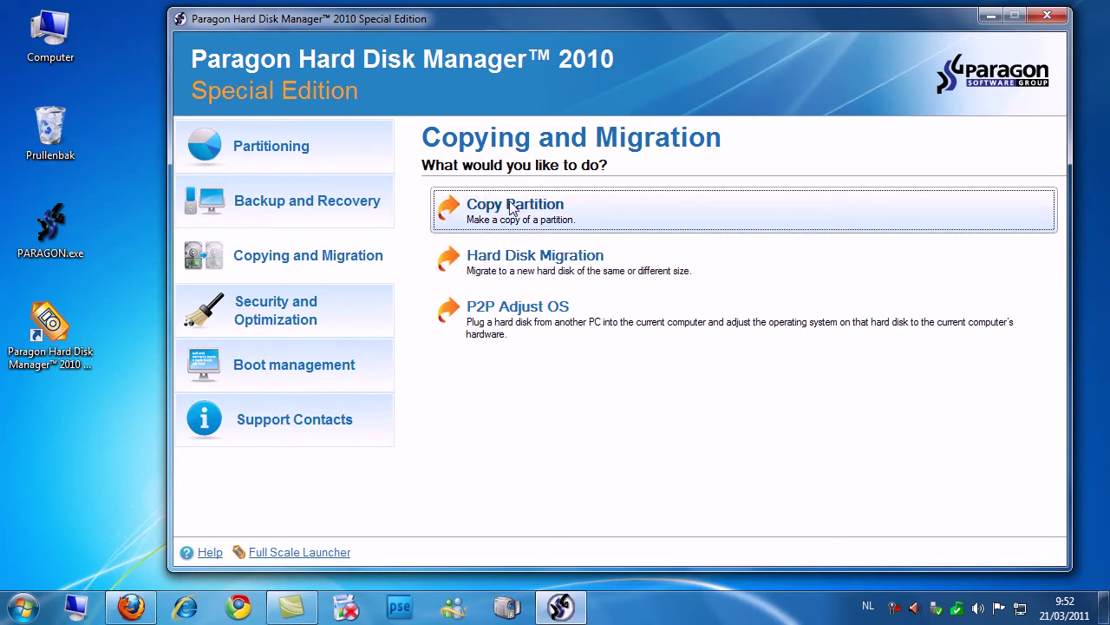
left_click(265, 312)
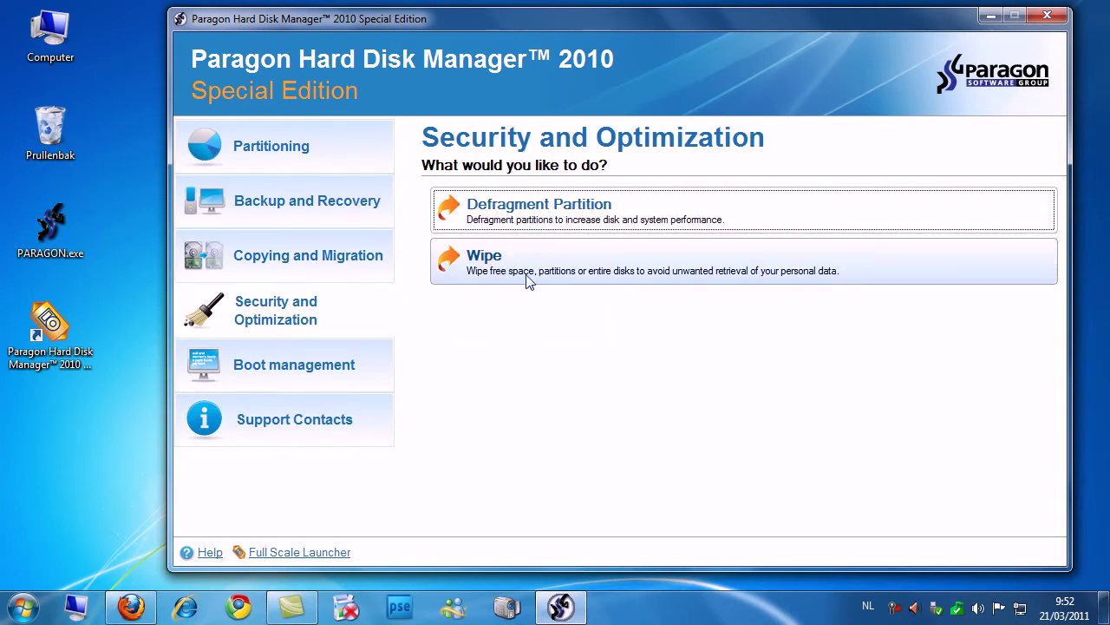
left_click(271, 369)
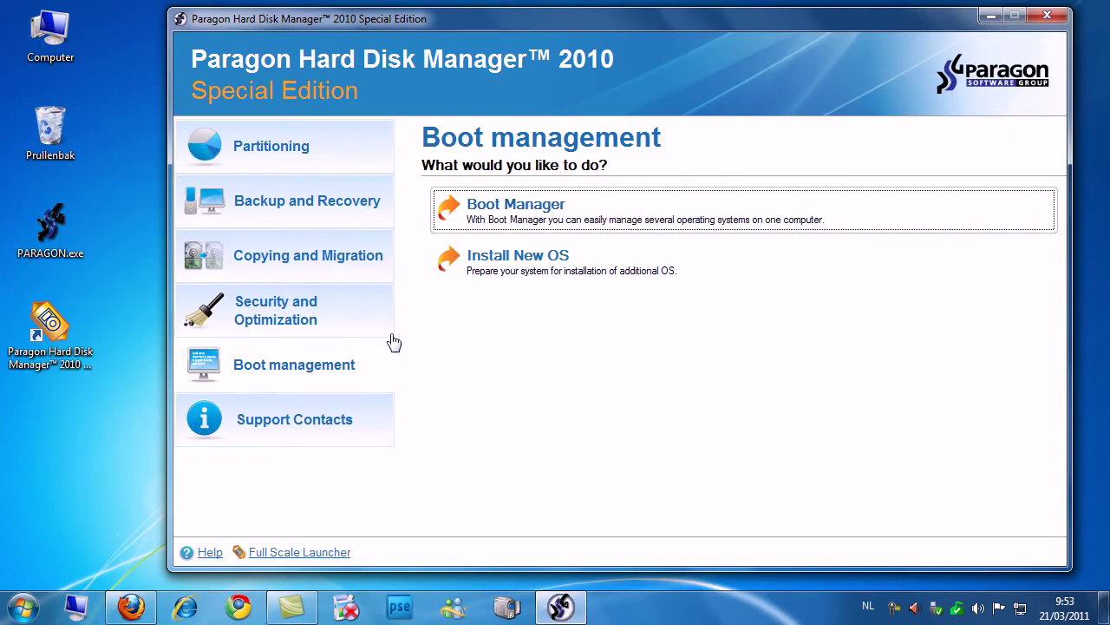
left_click(240, 151)
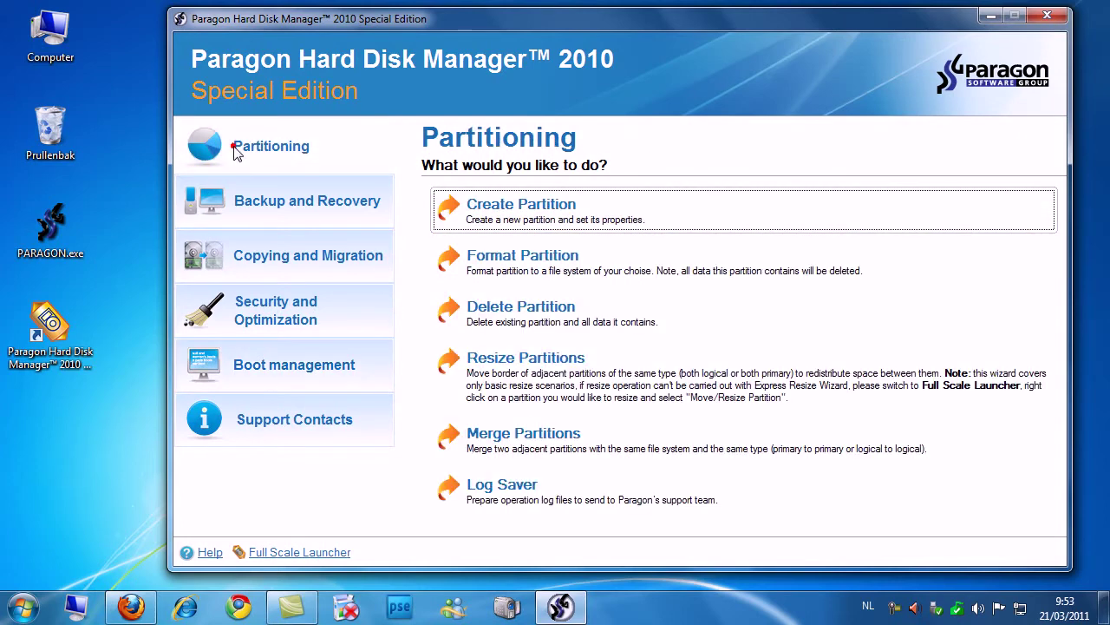
Start the Resize Partitions wizard and select adjacent partitions C: and D: on Basic Hard Disk 0 for resizing.
left_click(524, 378)
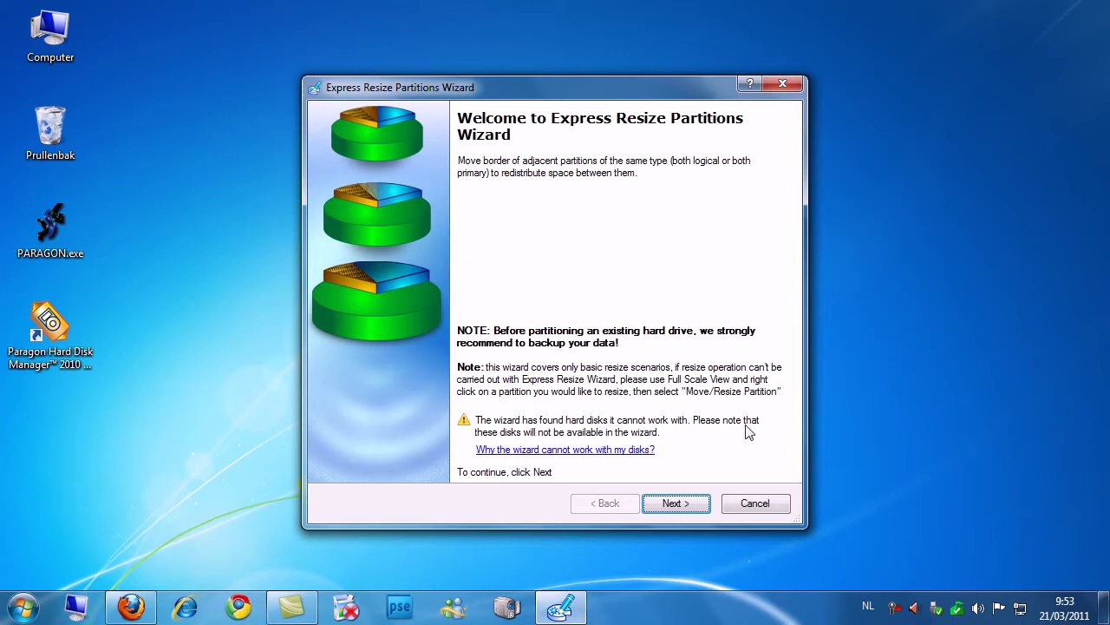
left_click(661, 505)
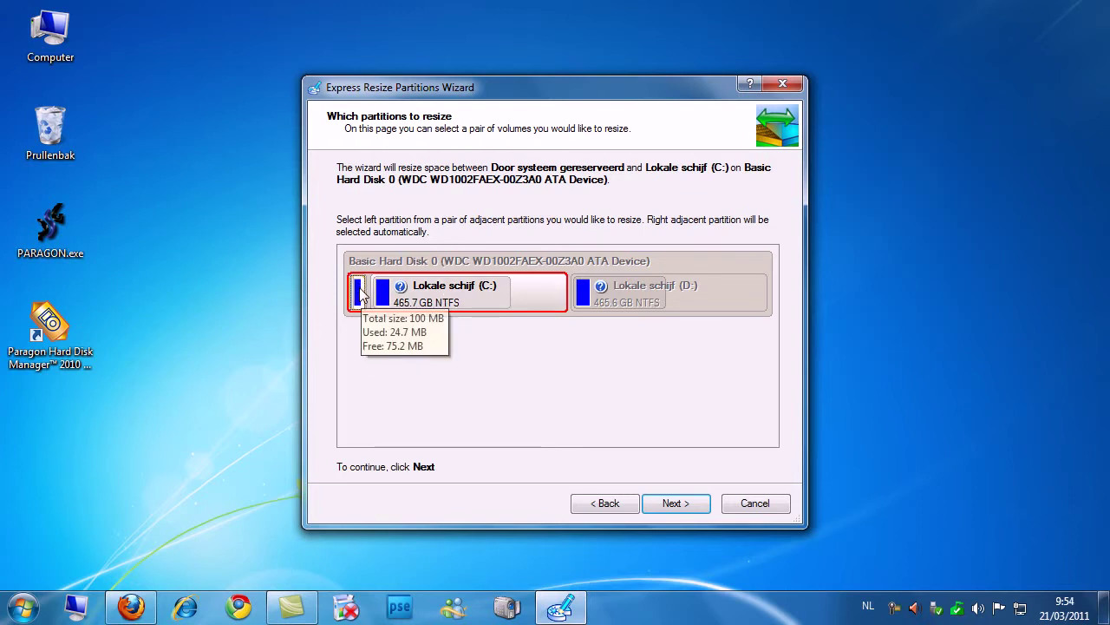
mouse_move(363, 308)
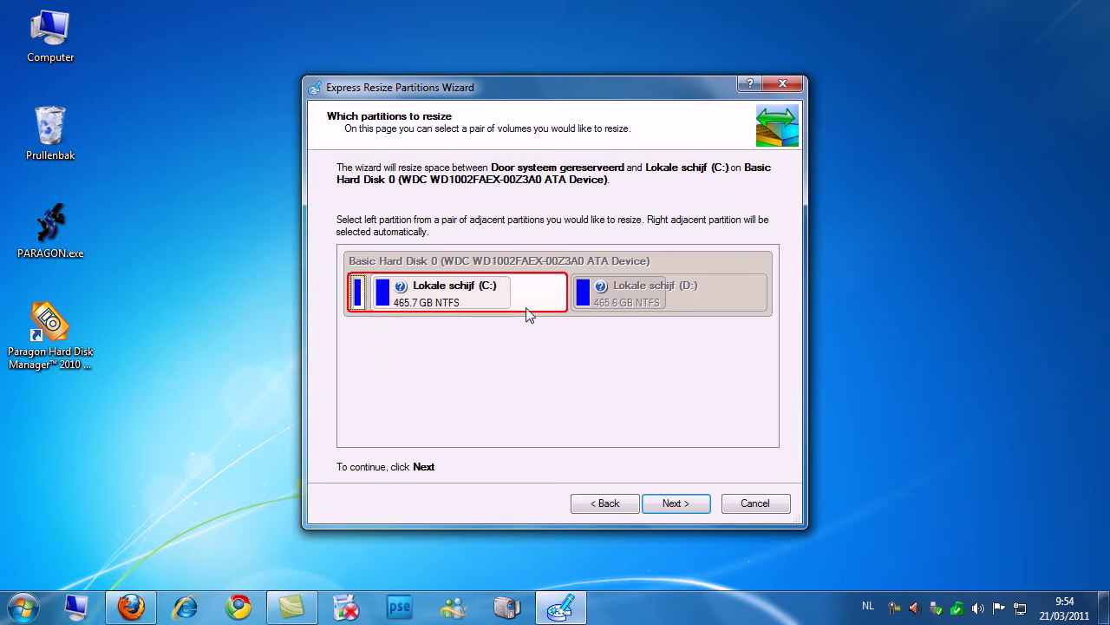
left_click(488, 295)
left_click(489, 292)
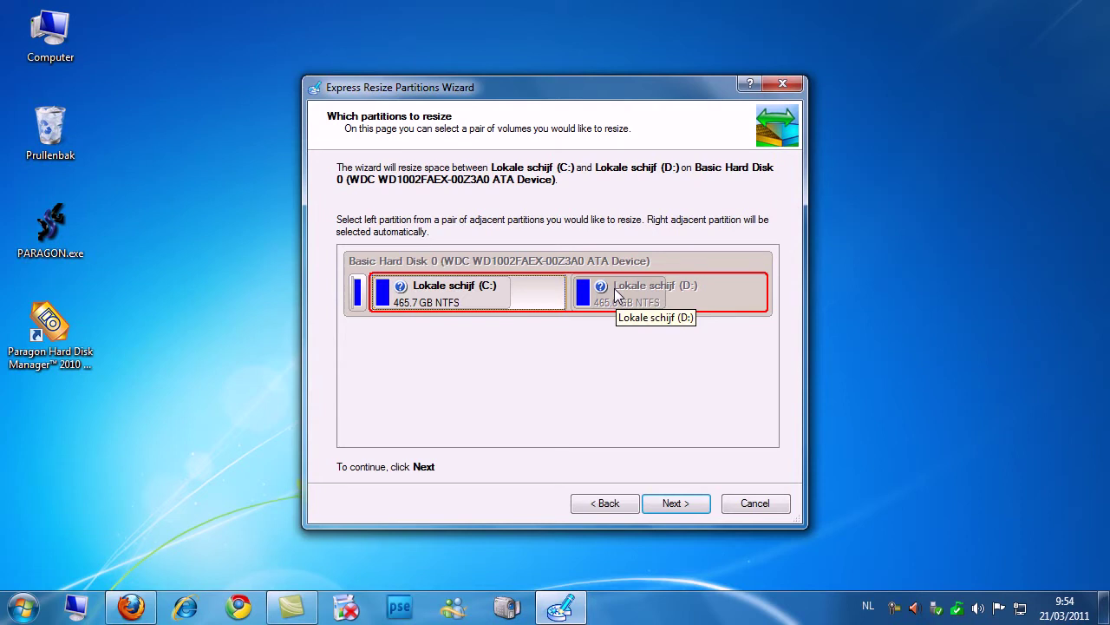
left_click(451, 297)
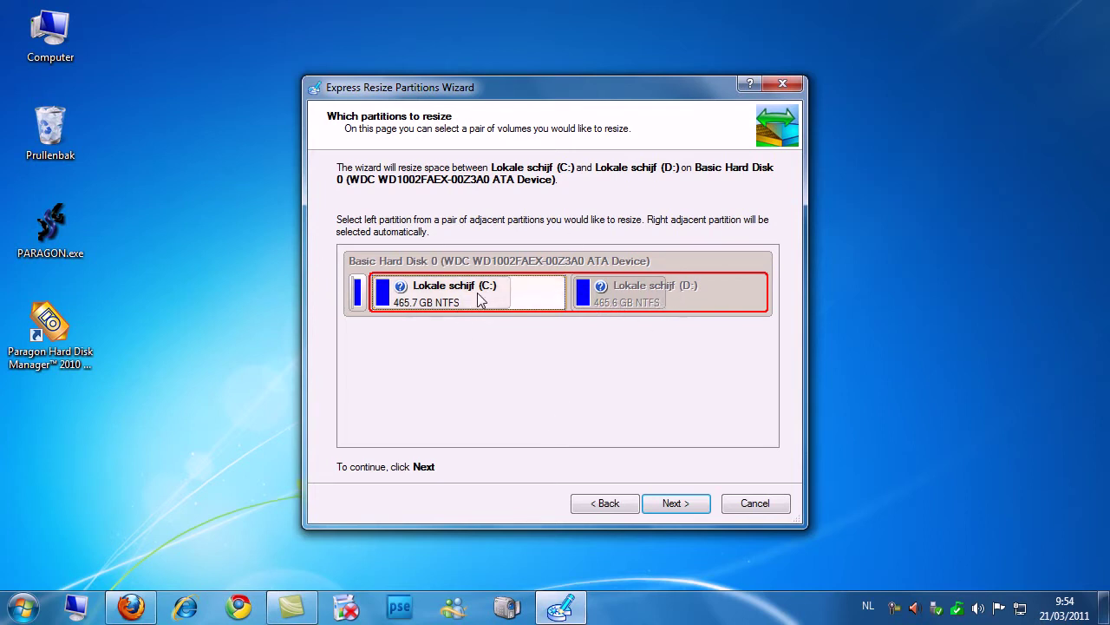
left_click(668, 504)
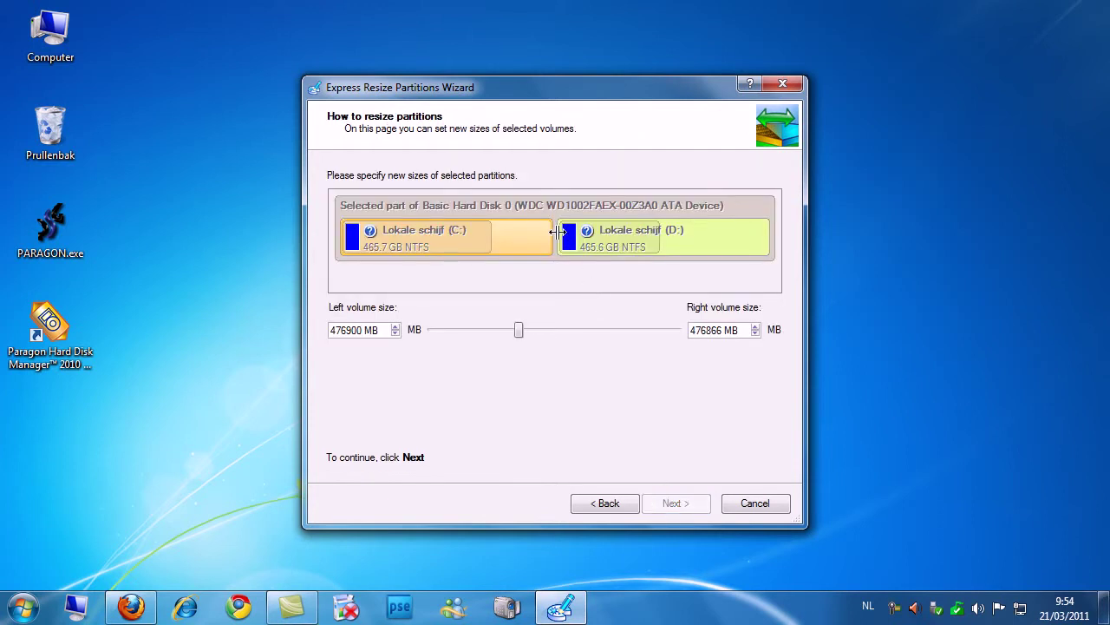
Try several divisions of space between partitions C: and D: and continue to the confirmation page.
left_click_drag(556, 233, 665, 246)
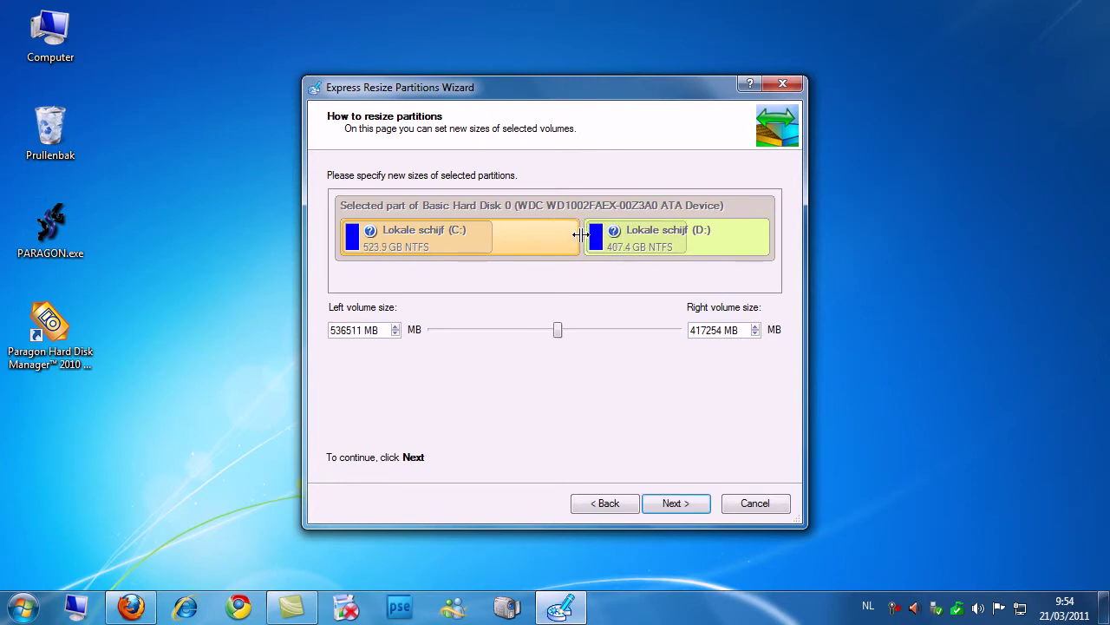
left_click_drag(580, 235, 471, 235)
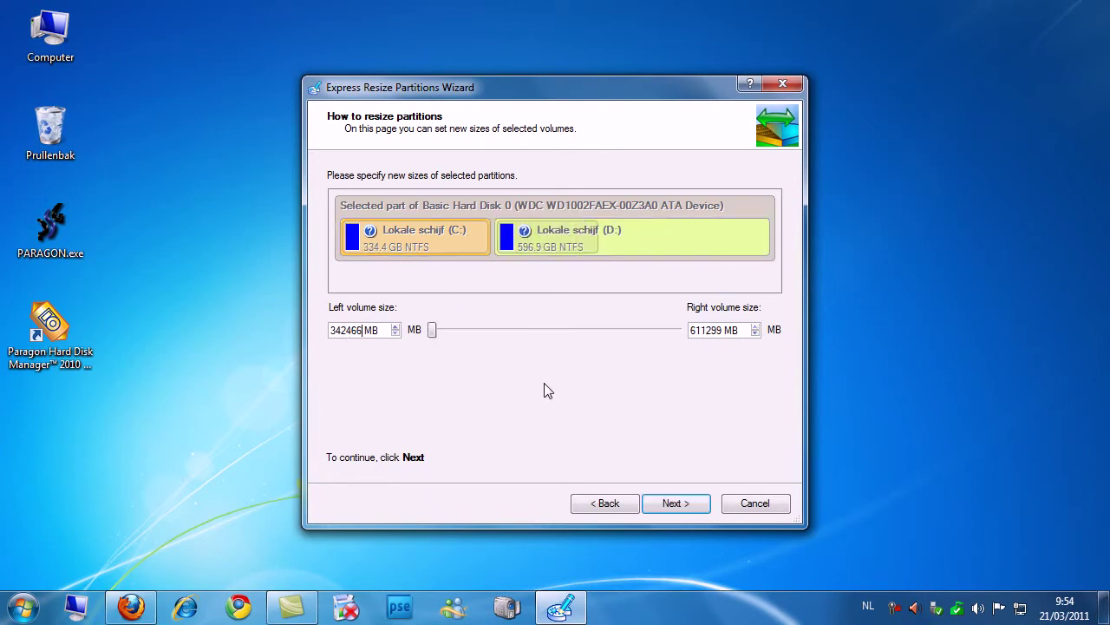
left_click_drag(433, 335, 597, 333)
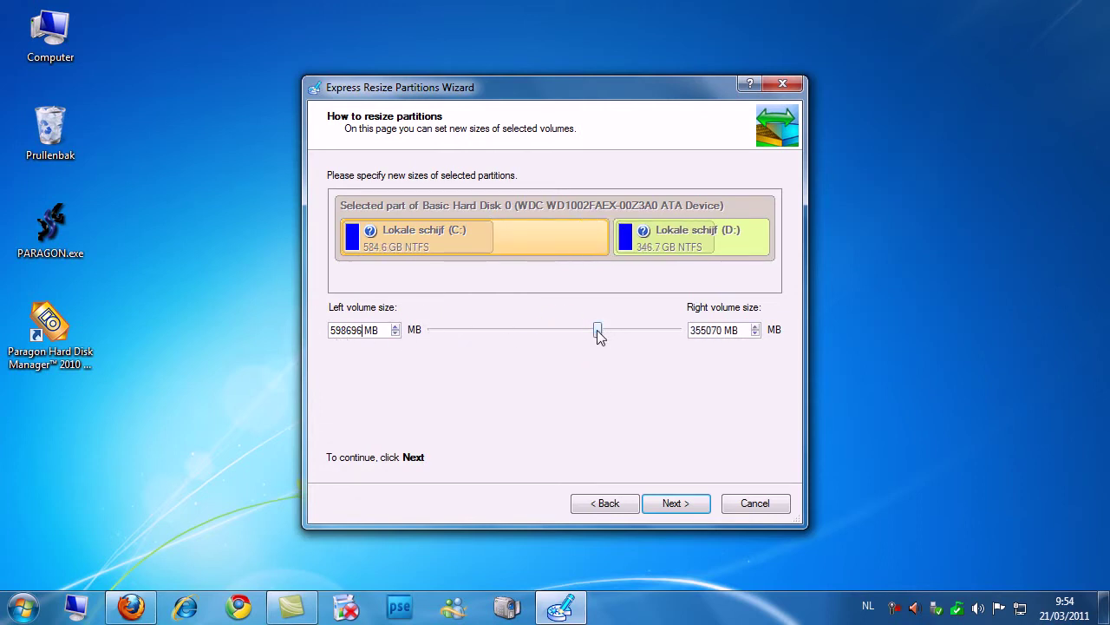
left_click_drag(597, 332, 570, 332)
left_click_drag(639, 247, 566, 248)
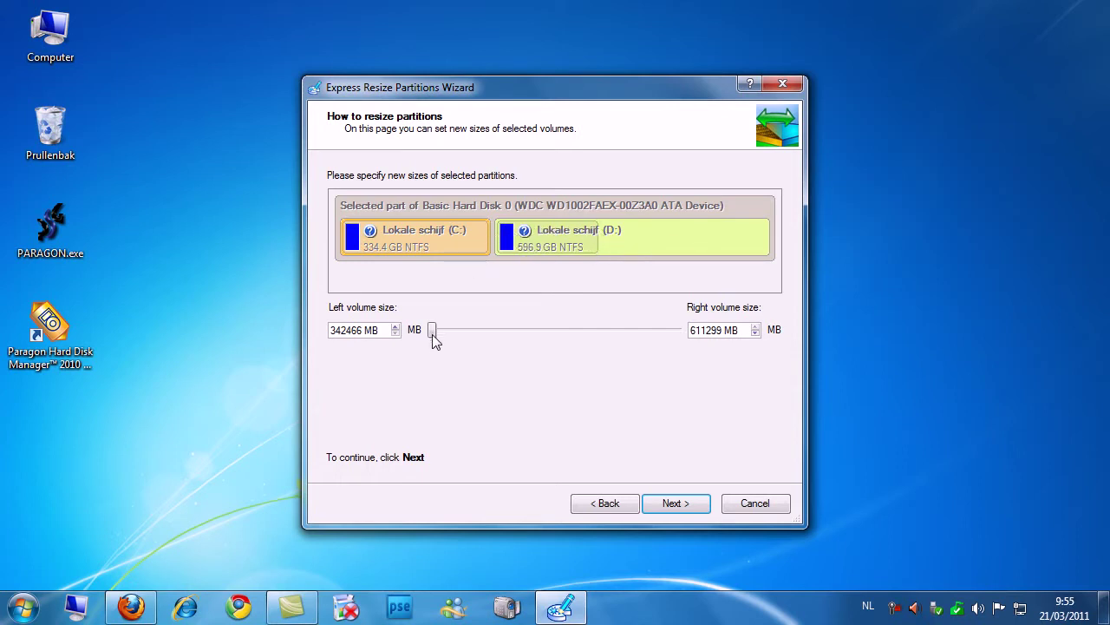
left_click_drag(432, 330, 478, 332)
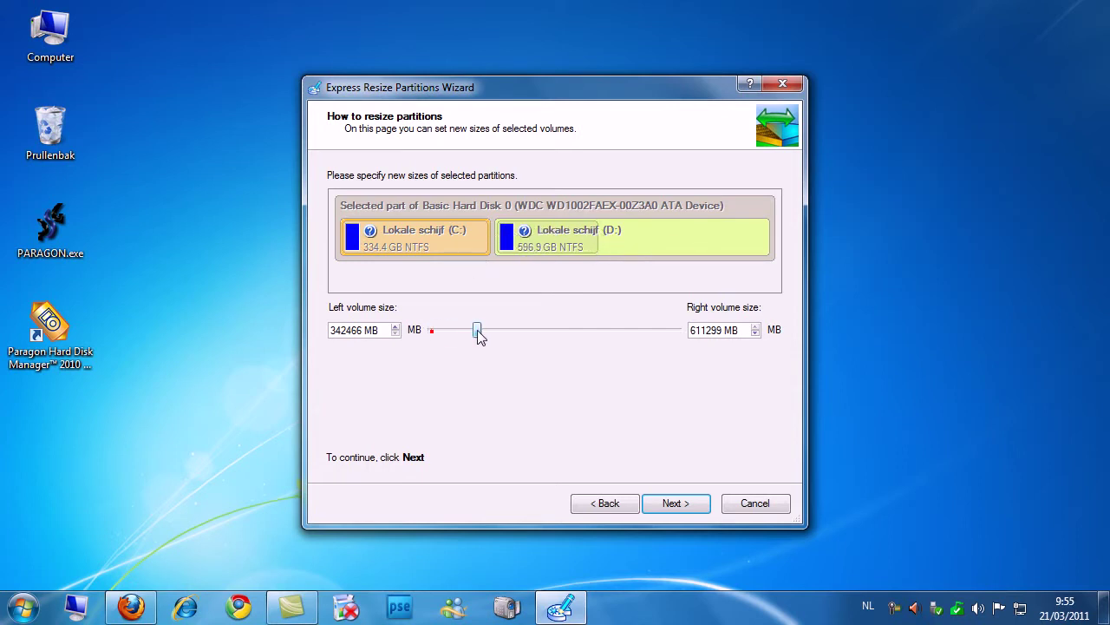
left_click(664, 505)
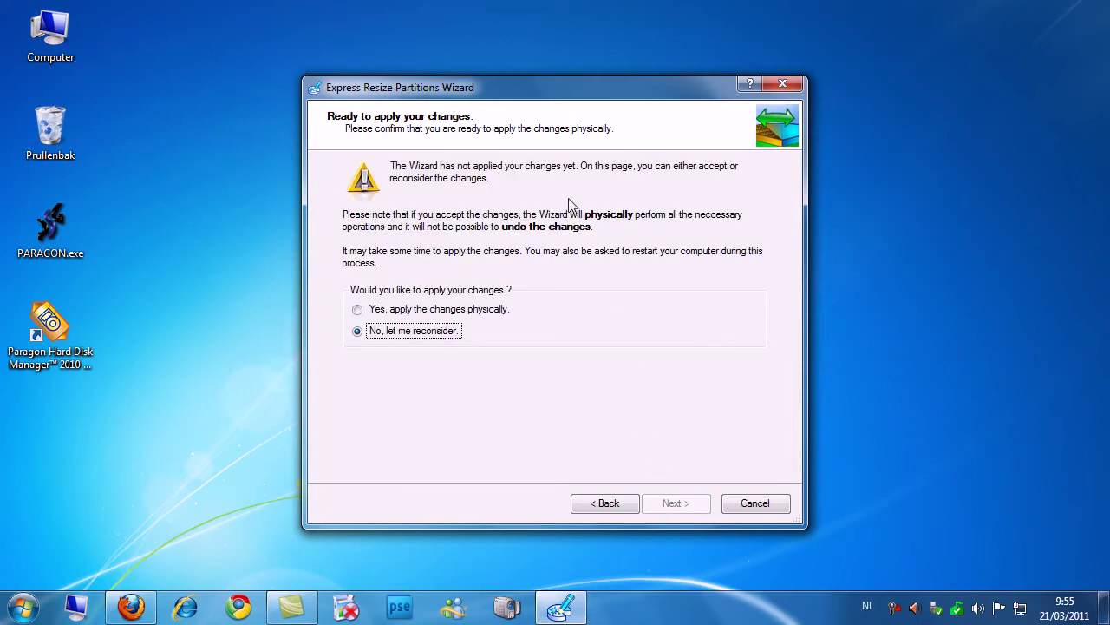
Try the option to apply the changes physically, switch back to reconsidering them, and cancel the resize wizard.
right_click(434, 310)
left_click(392, 310)
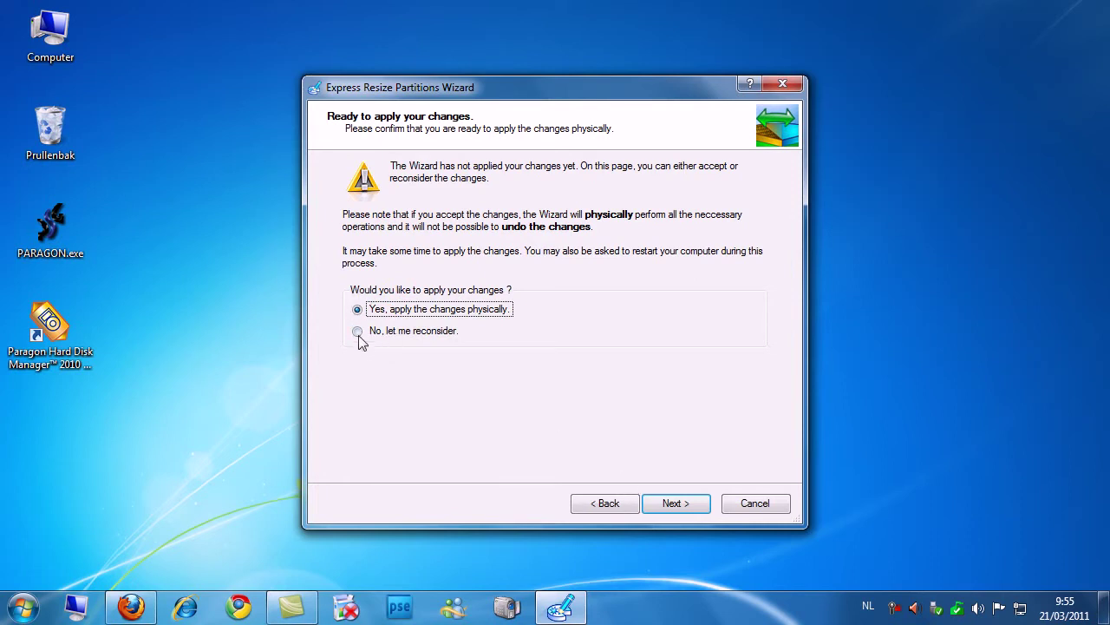
left_click(357, 333)
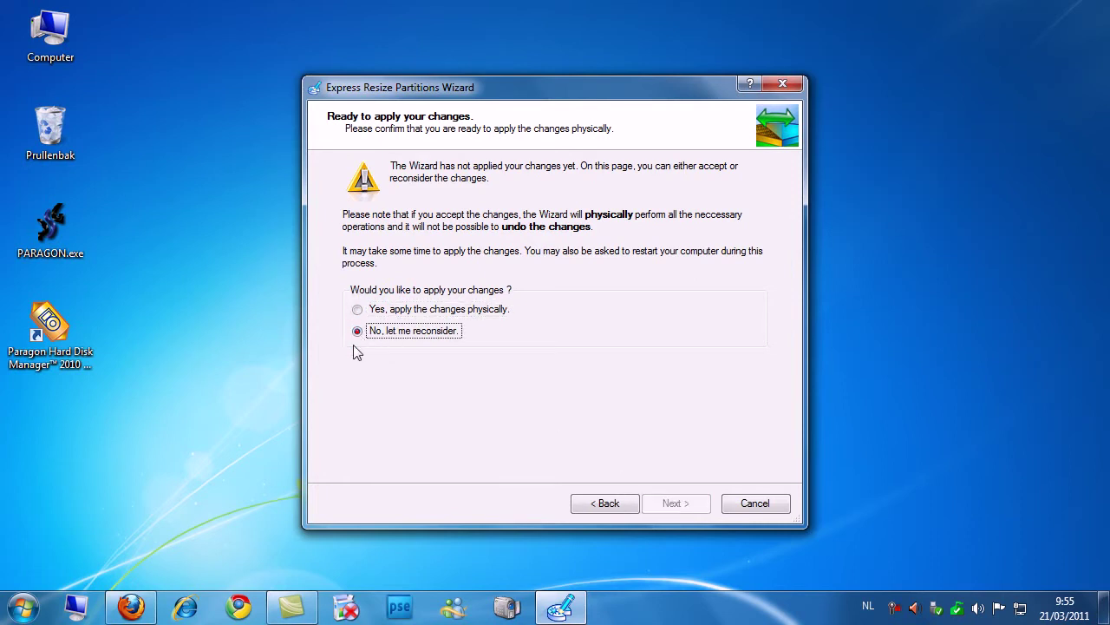
left_click(752, 505)
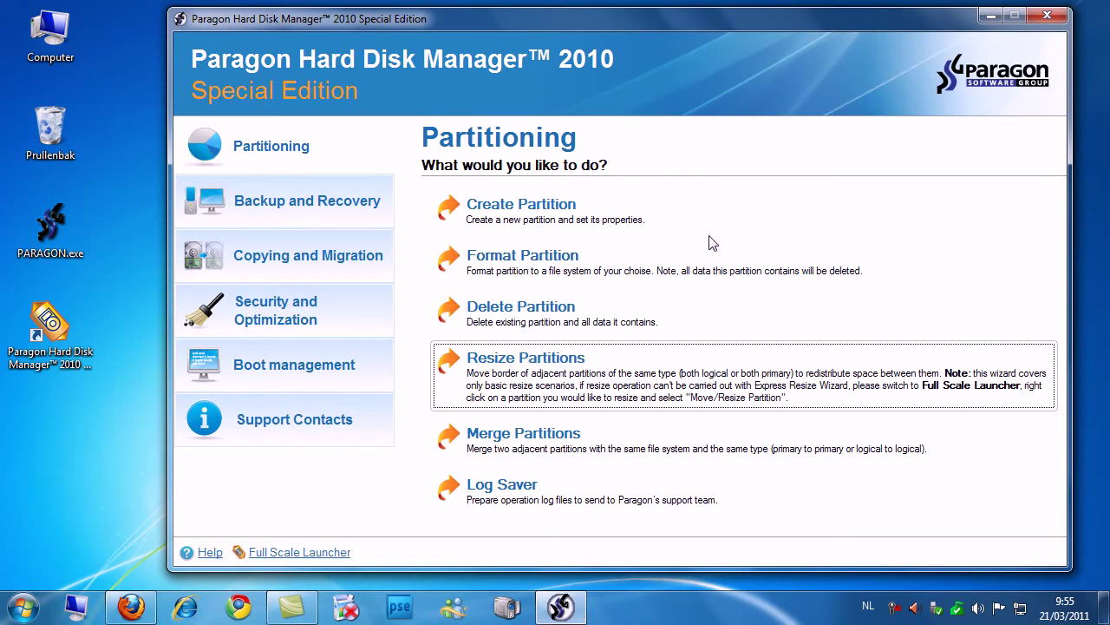
Start the Smart Backup wizard from Backup and Recovery and continue to the choice of what to back up.
left_click(275, 209)
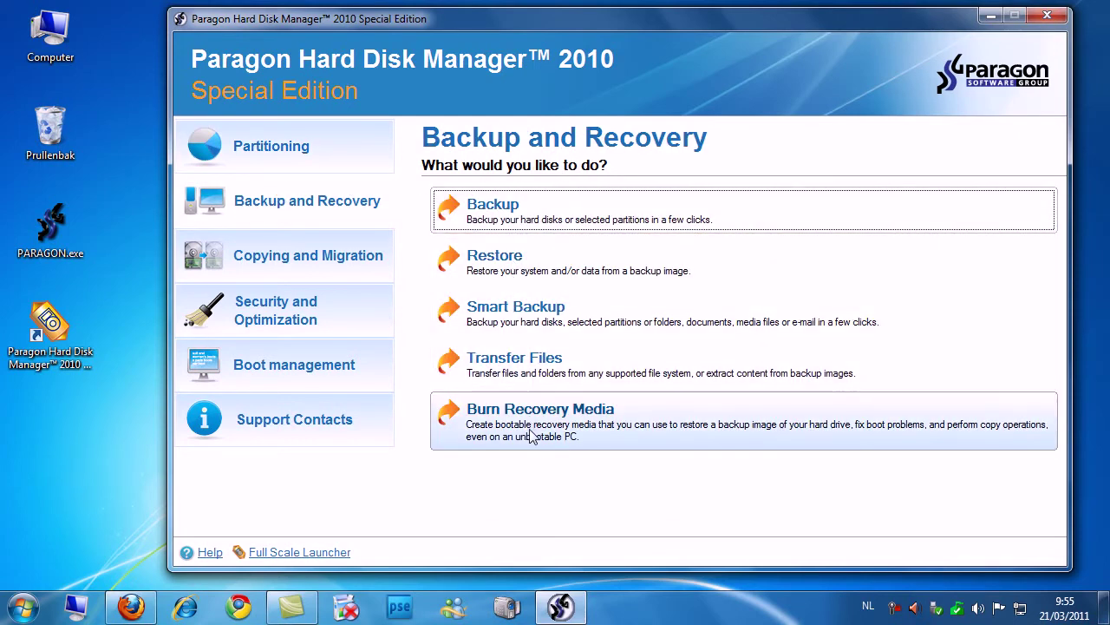
left_click(523, 316)
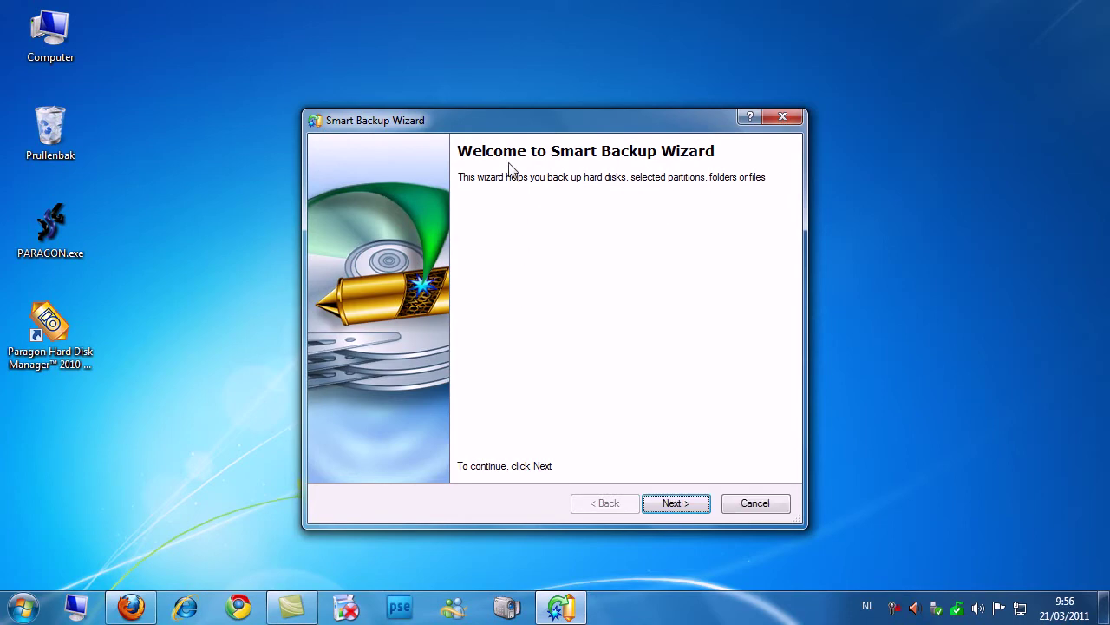
left_click(668, 503)
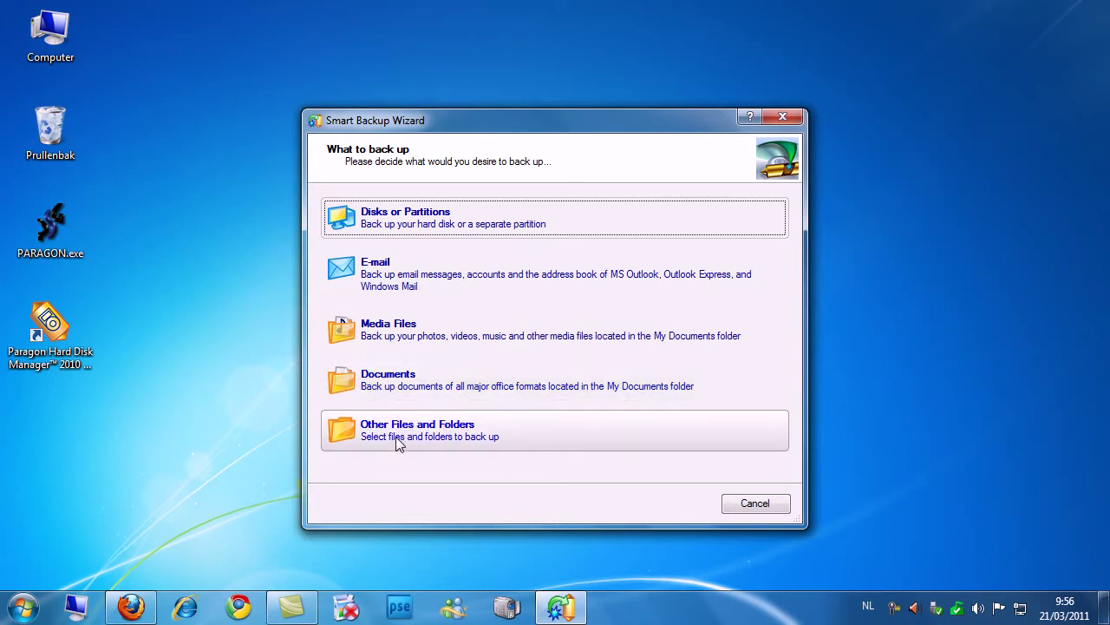
Choose a Disks or Partitions backup and try selecting all of Basic Hard Disk 0 before clearing the selection.
left_click(370, 221)
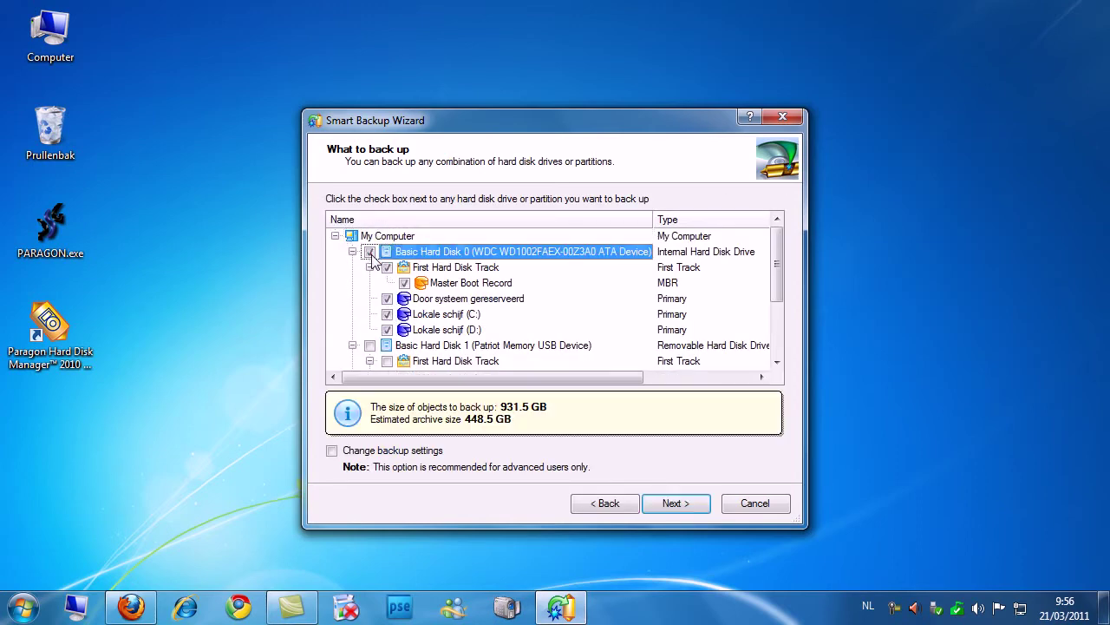
left_click(369, 251)
left_click(369, 251)
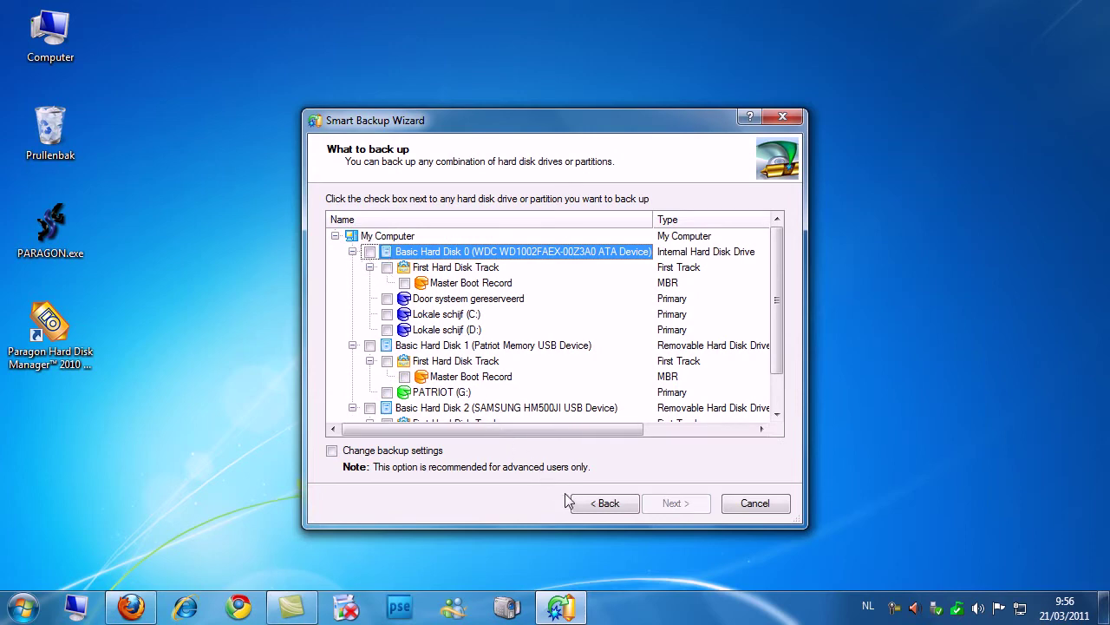
Return to the backup types and choose Other Files and Folders as the content to back up.
left_click(595, 509)
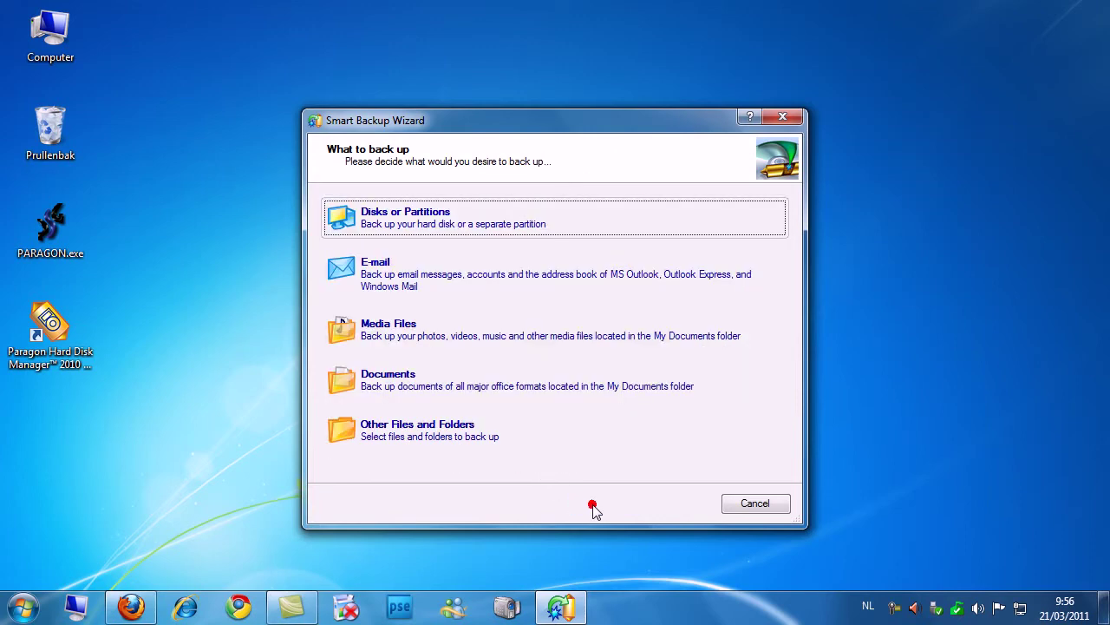
left_click(377, 431)
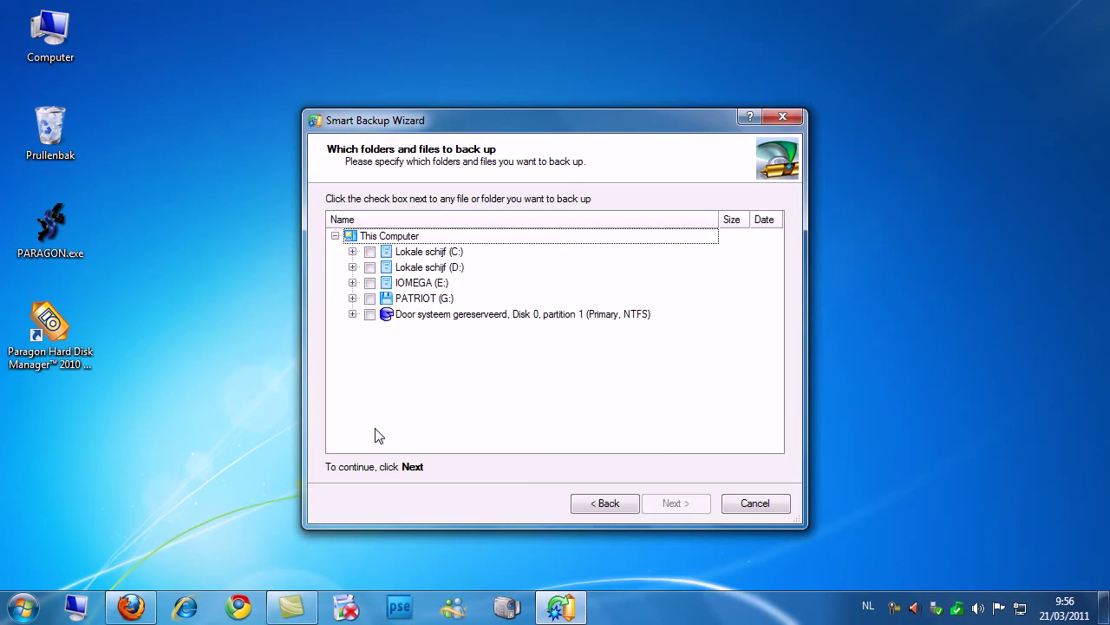
Try marking drive C:, the mp3 folder on drive D: and all of drive D: for backup, and clear these selections.
left_click(369, 251)
left_click(352, 267)
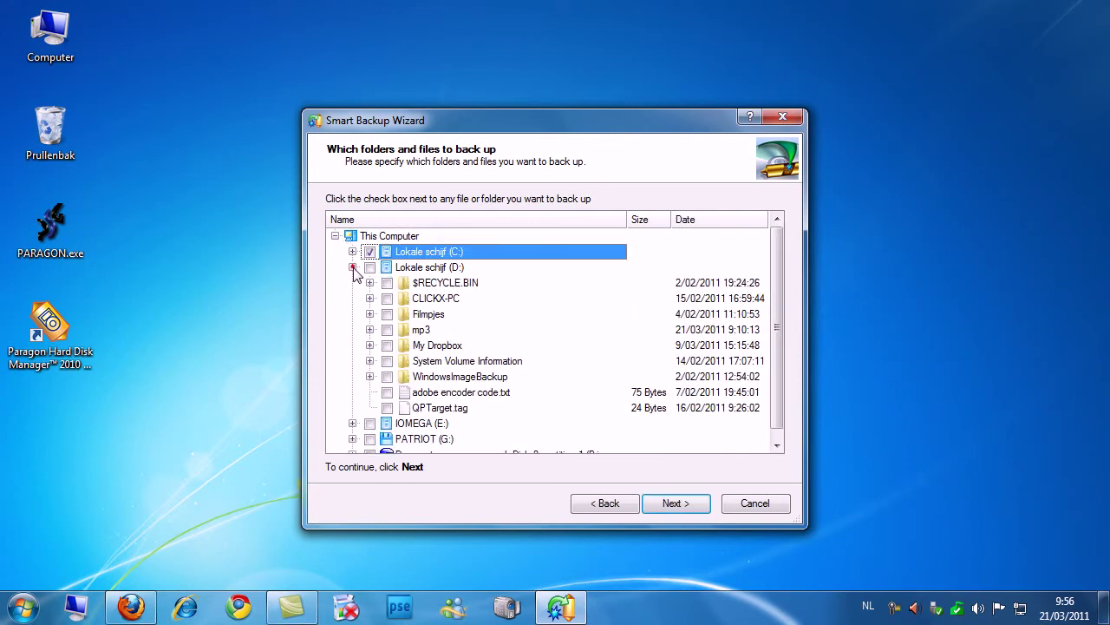
left_click(387, 330)
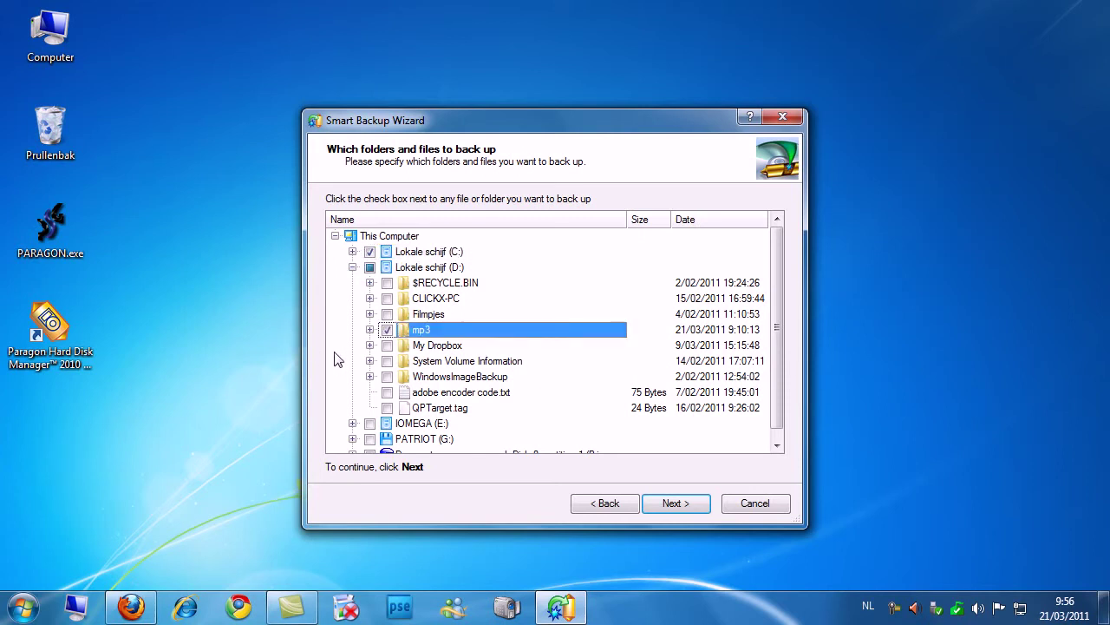
left_click(369, 252)
left_click(370, 267)
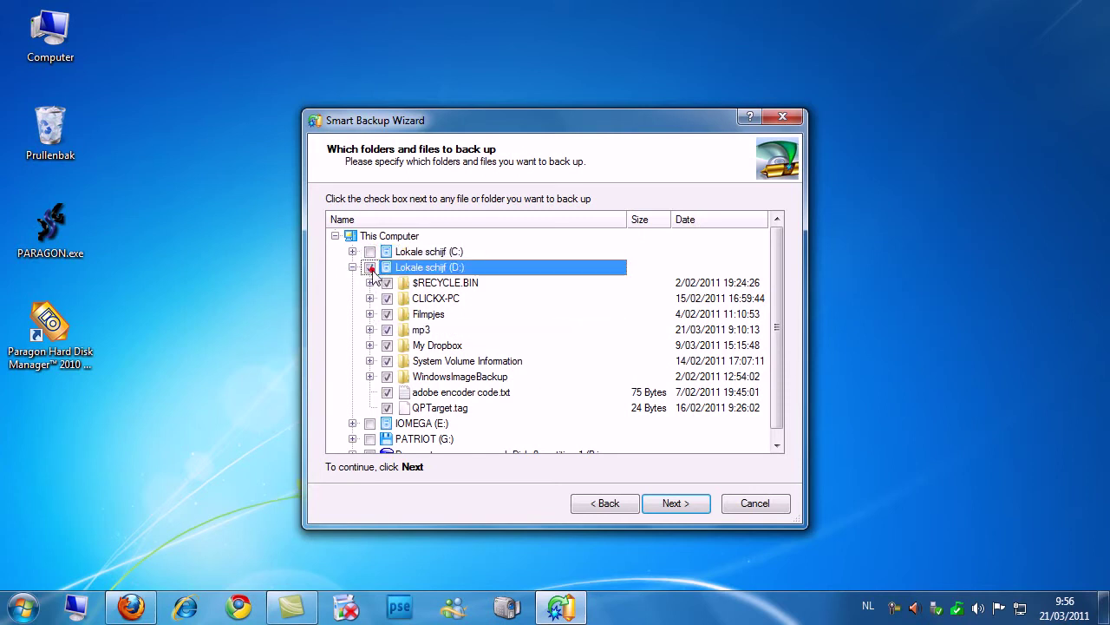
left_click(352, 267)
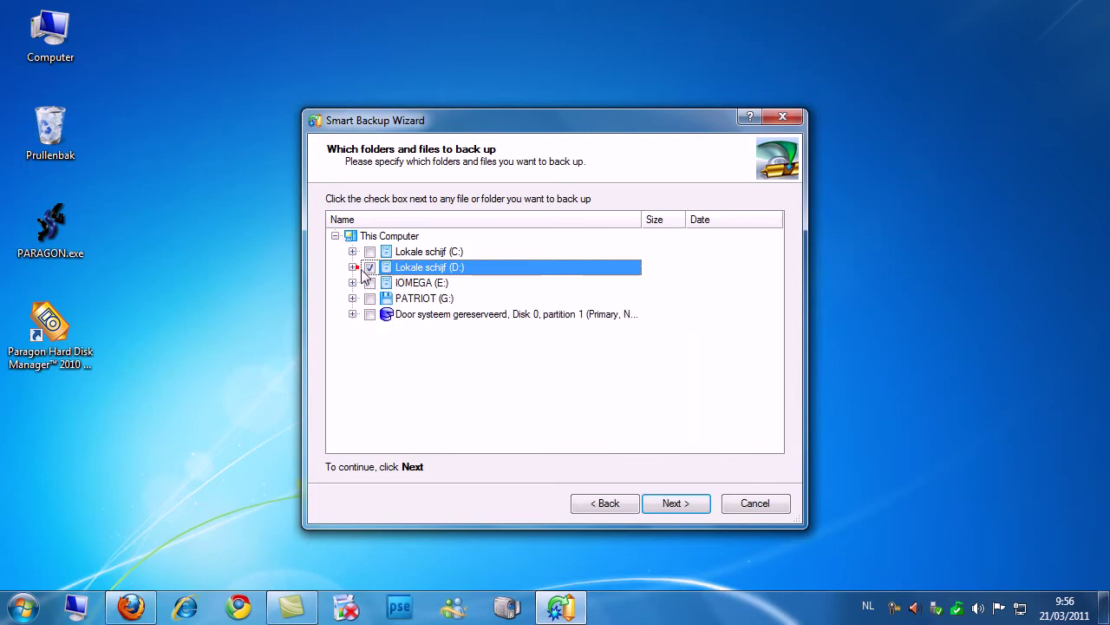
left_click(370, 267)
Select only the Videoworkshops folder on drive C: for backup and continue to the backup destination.
left_click(352, 252)
scroll(525, 427, "down", 2)
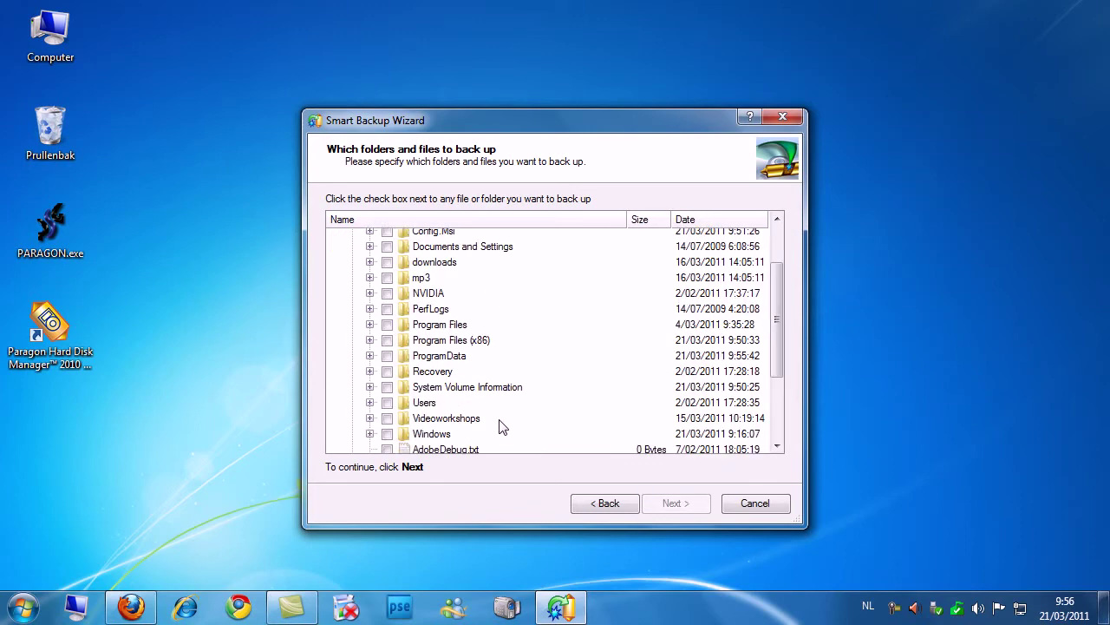
left_click(387, 366)
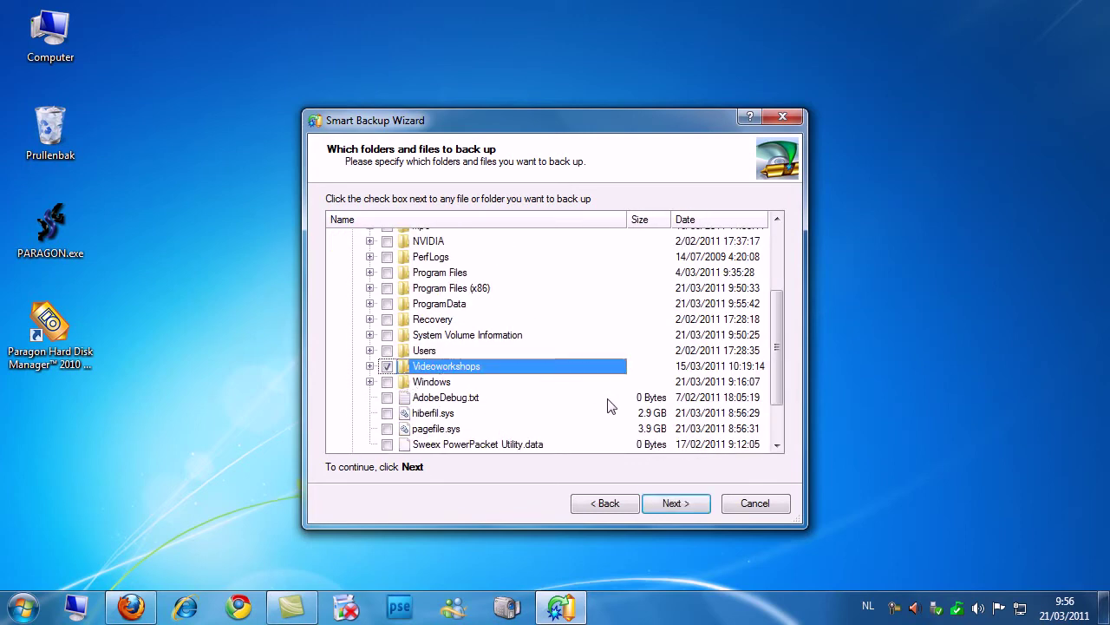
left_click(670, 505)
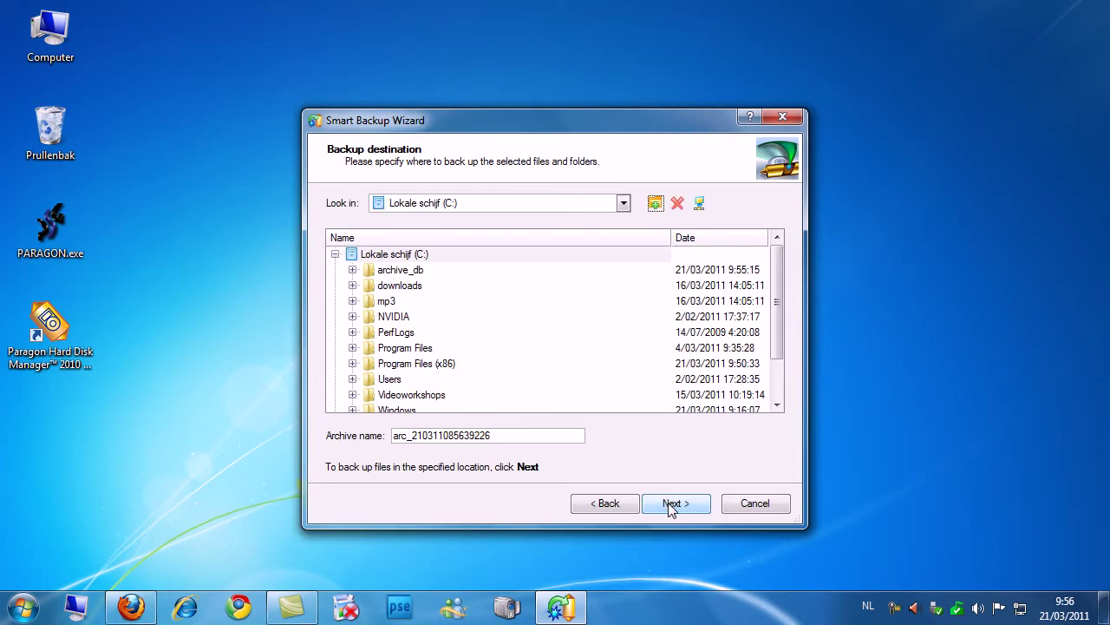
Set the backup destination to IOMEGA (E:) with the archive name videoworkshops, and continue to the include masks.
left_click(623, 205)
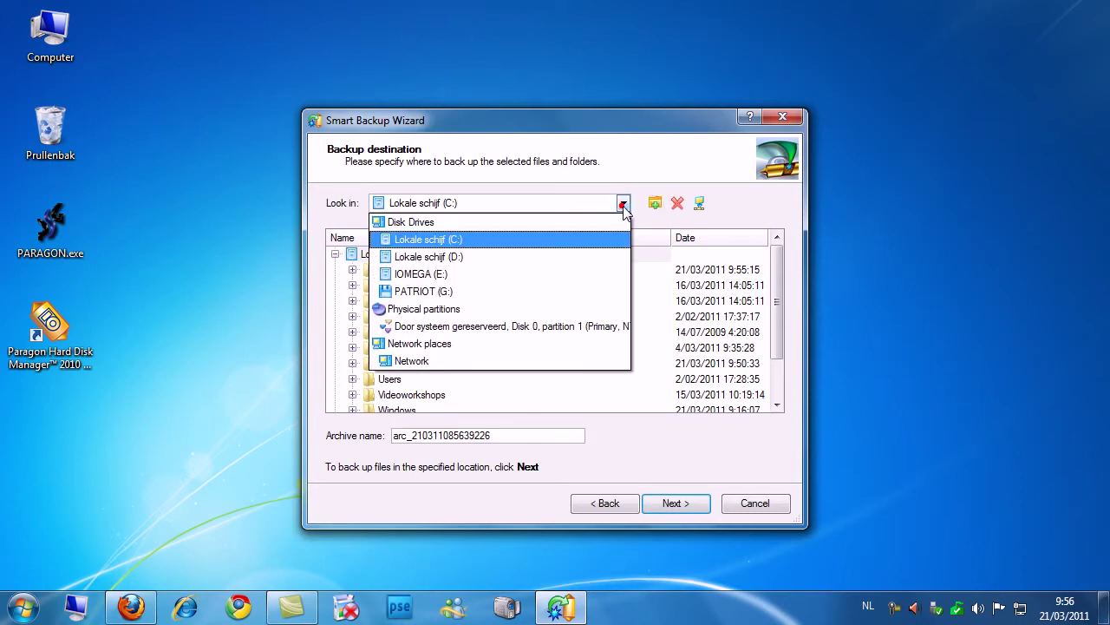
left_click(438, 280)
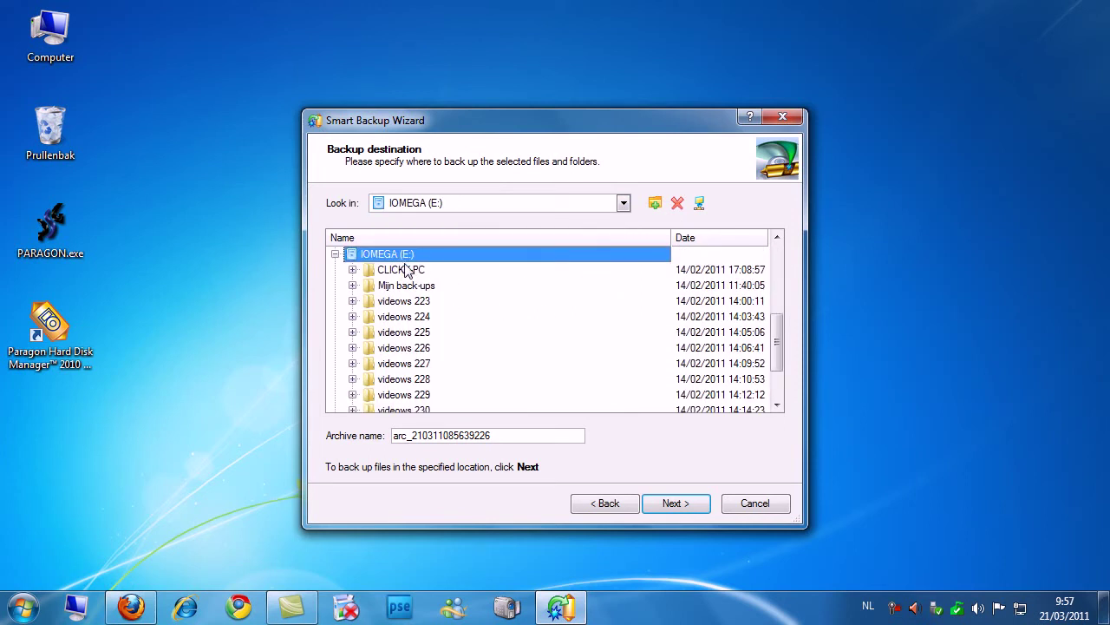
left_click_drag(510, 435, 335, 442)
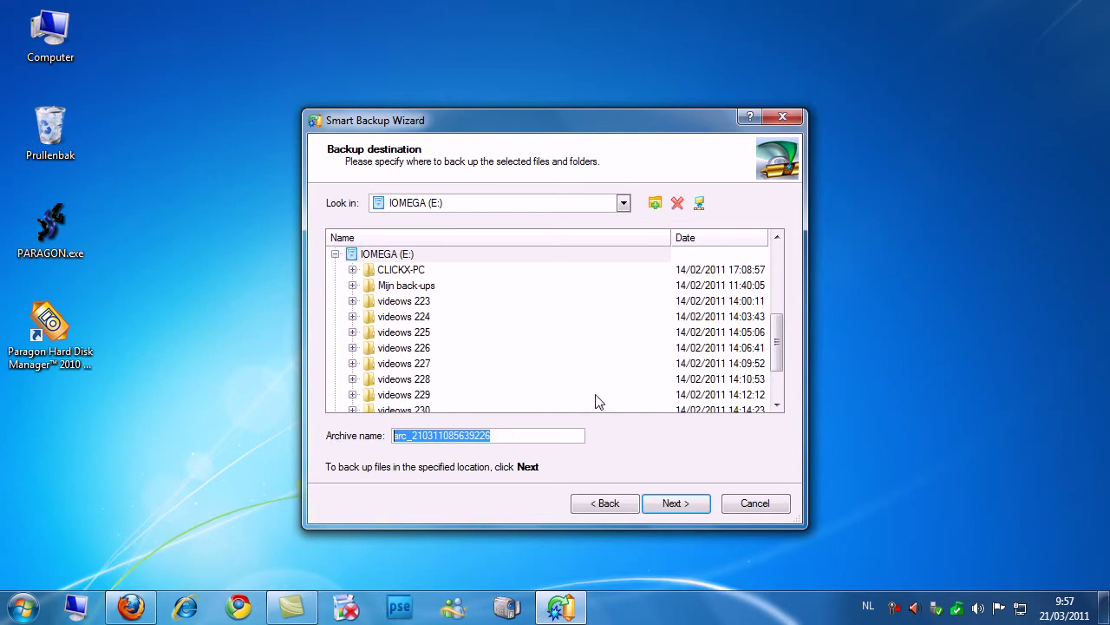
type("videoworkshops")
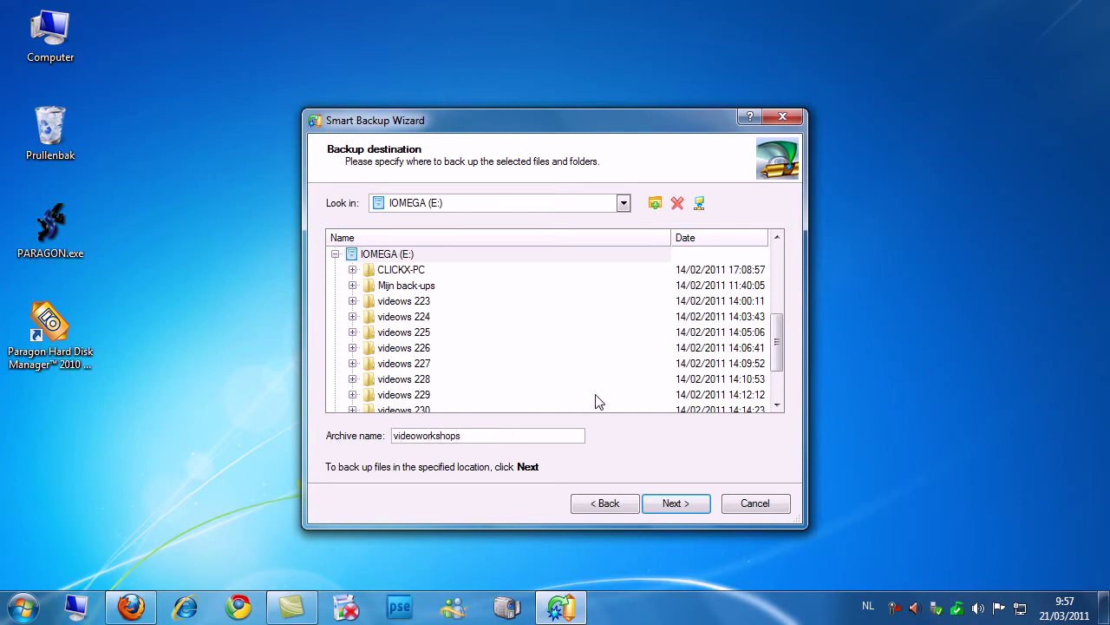
left_click(409, 255)
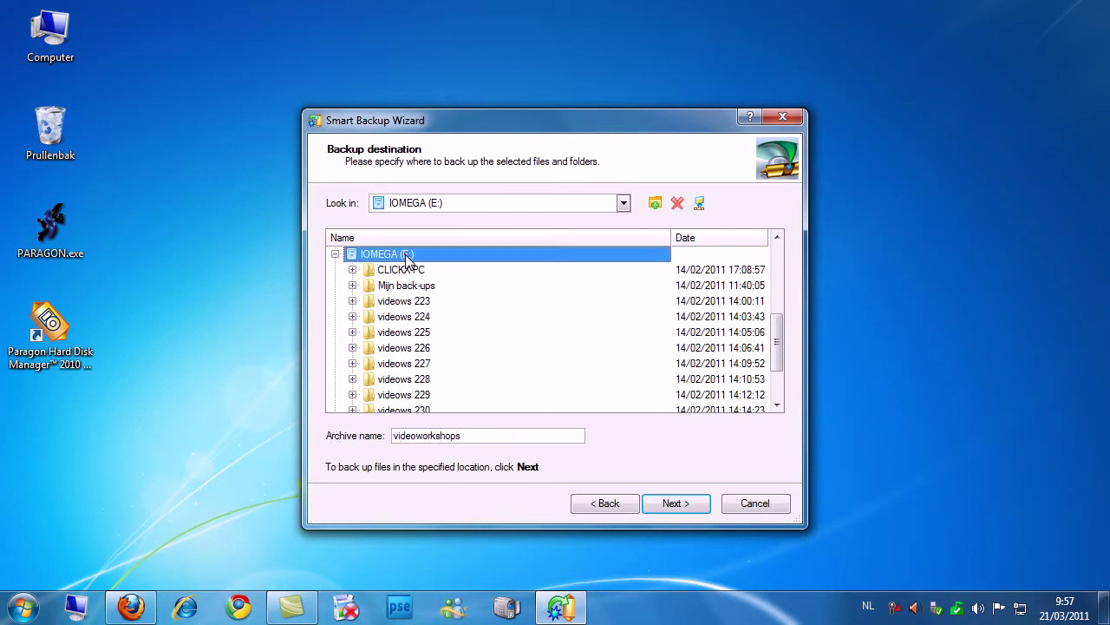
left_click(676, 504)
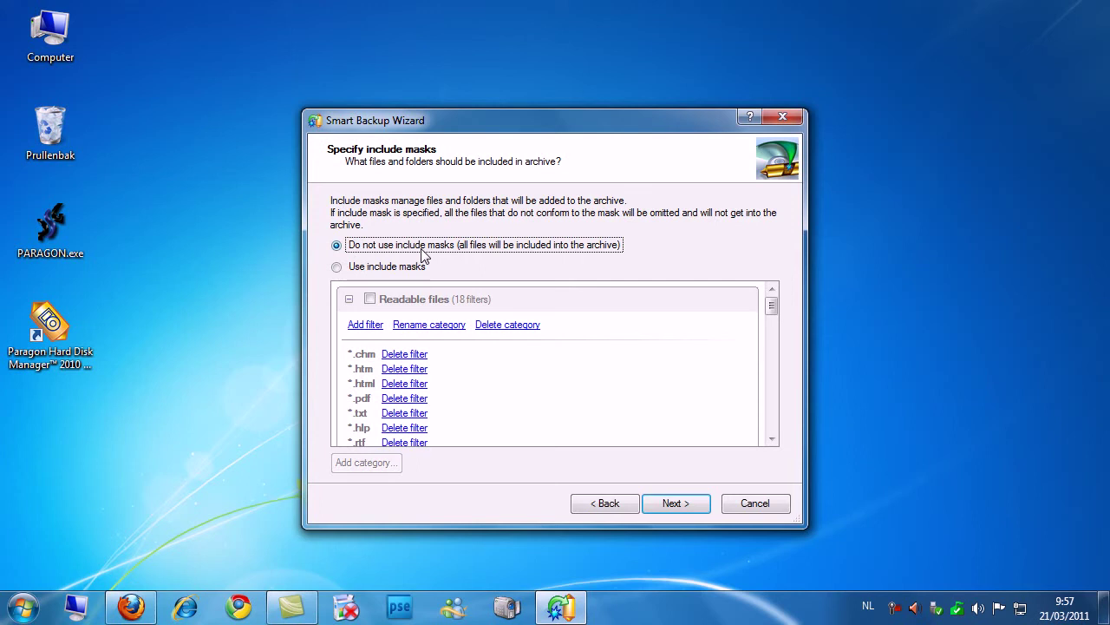
Try using include masks, removing the *.wav filter from Audio & Video, and switch back to not using include masks.
left_click(338, 267)
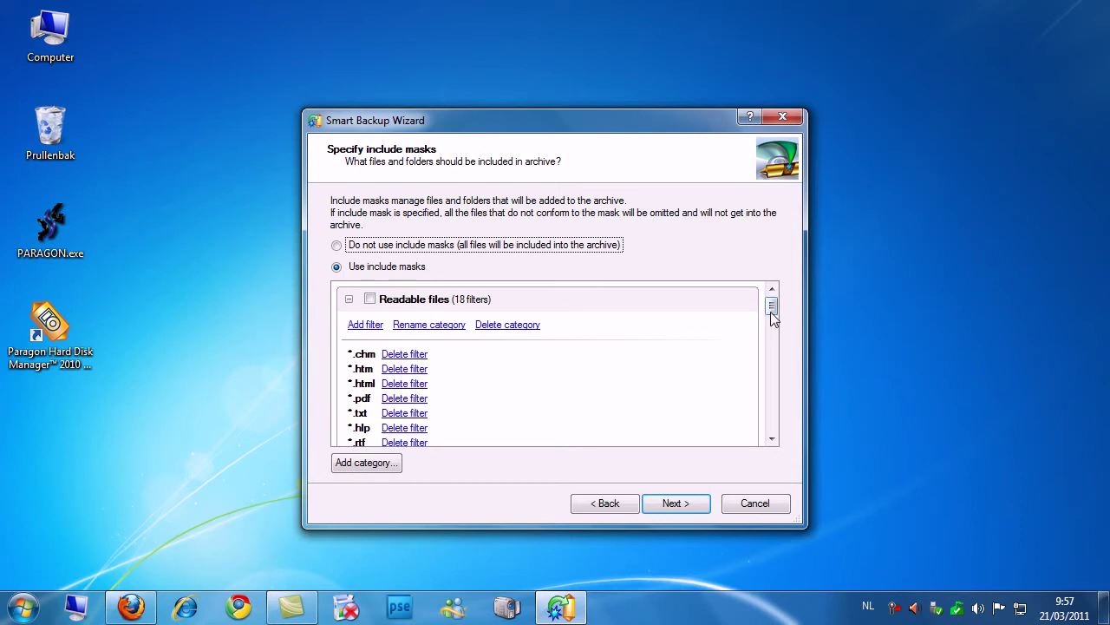
mouse_move(772, 303)
left_mouse_down()
mouse_move(770, 392)
mouse_move(772, 289)
left_mouse_up()
left_click_drag(771, 306, 768, 352)
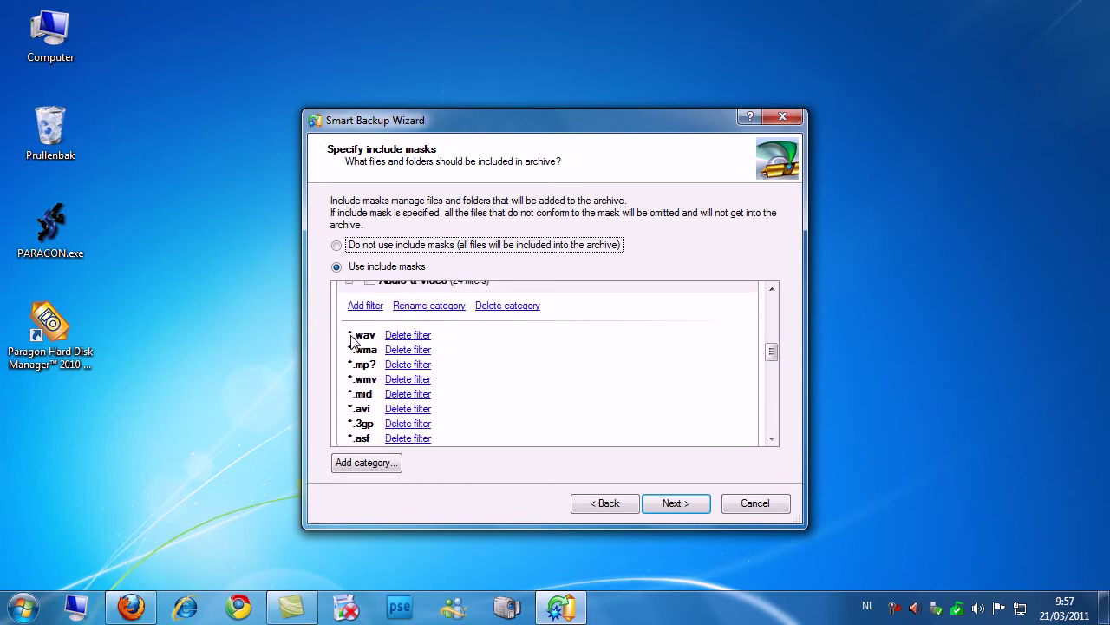
scroll(408, 340, "up", 2)
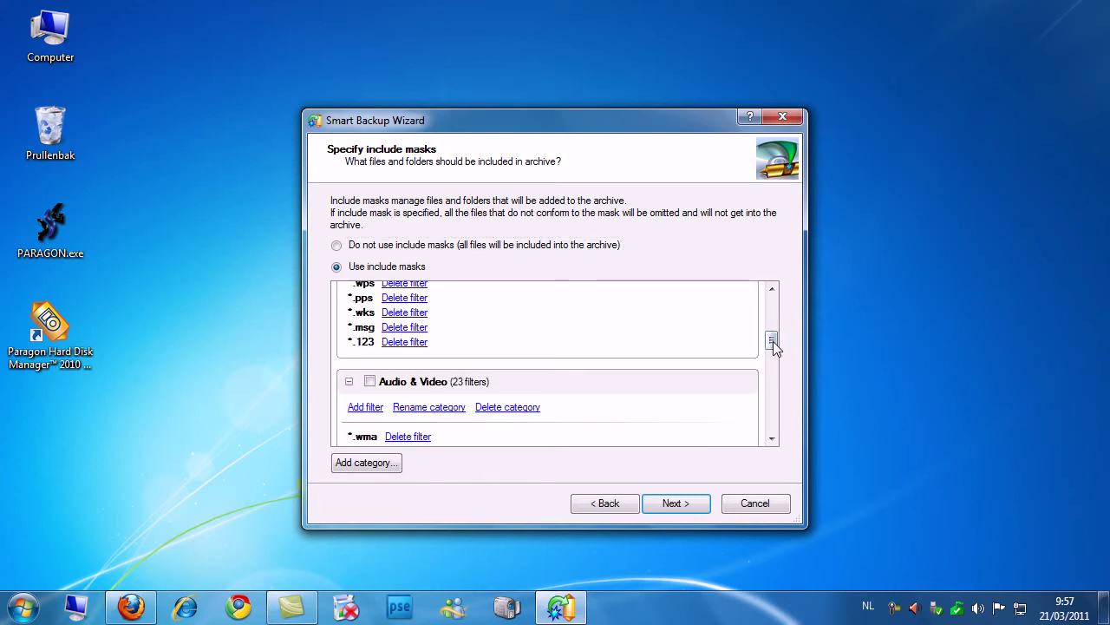
left_click_drag(773, 341, 770, 293)
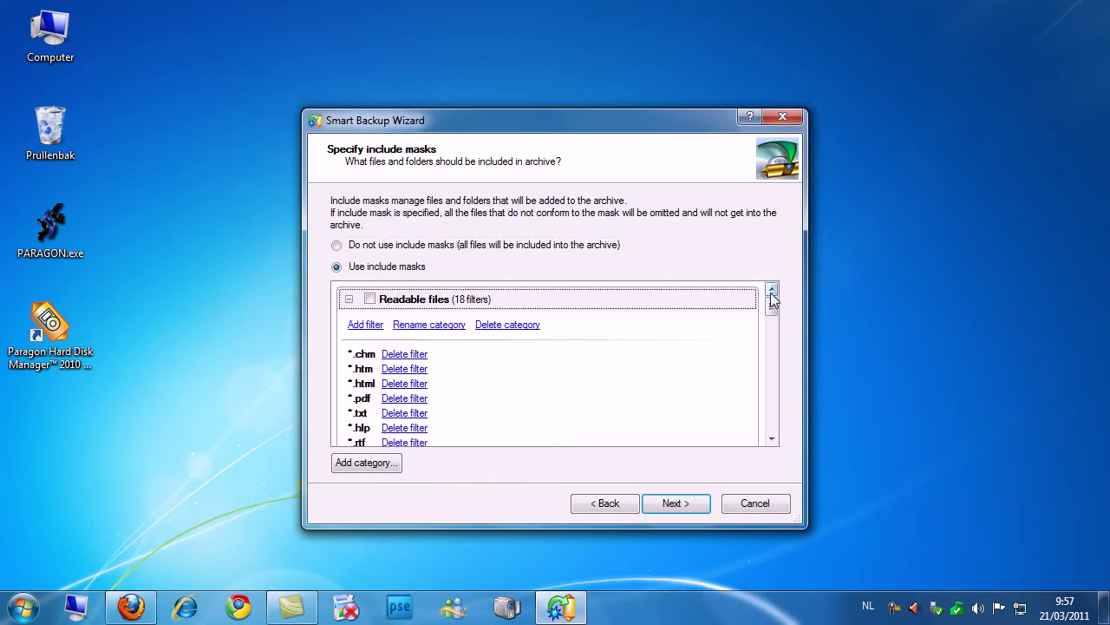
left_click(349, 300)
left_click(337, 245)
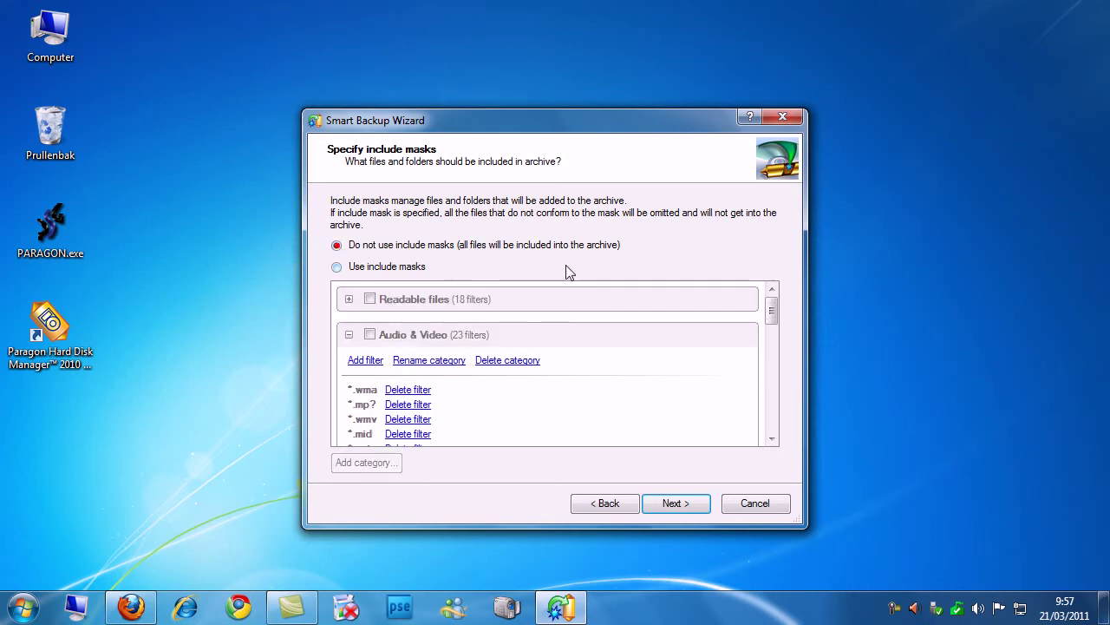
Continue to the exclude masks, review their filter categories without selecting any, and proceed to the backup comment.
left_click(680, 508)
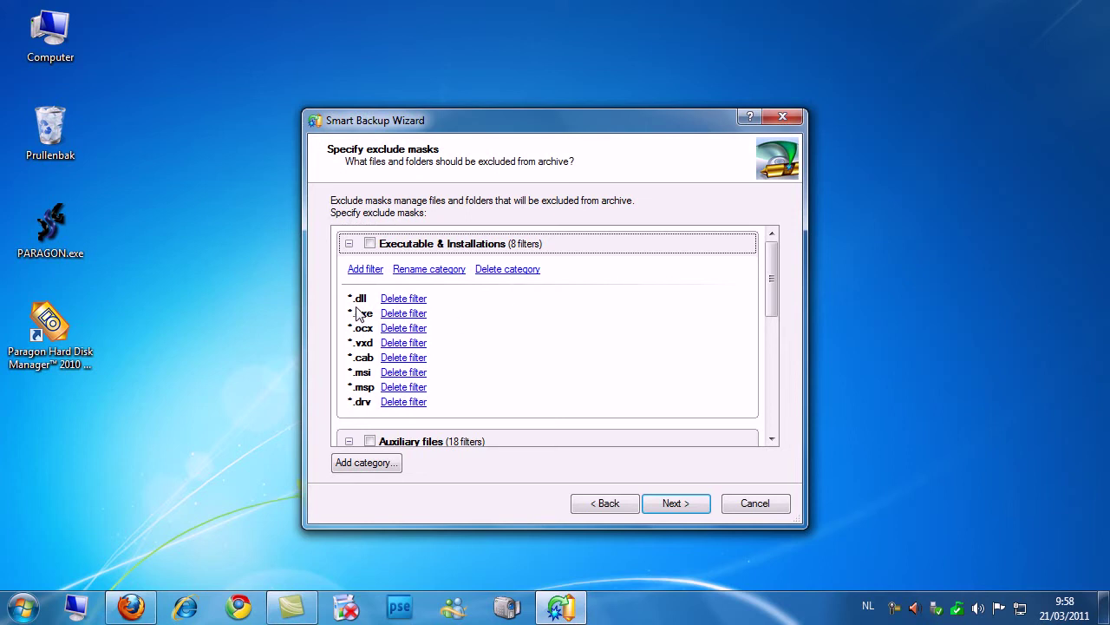
mouse_move(773, 261)
left_mouse_down()
mouse_move(773, 287)
mouse_move(775, 270)
mouse_move(761, 274)
left_mouse_up()
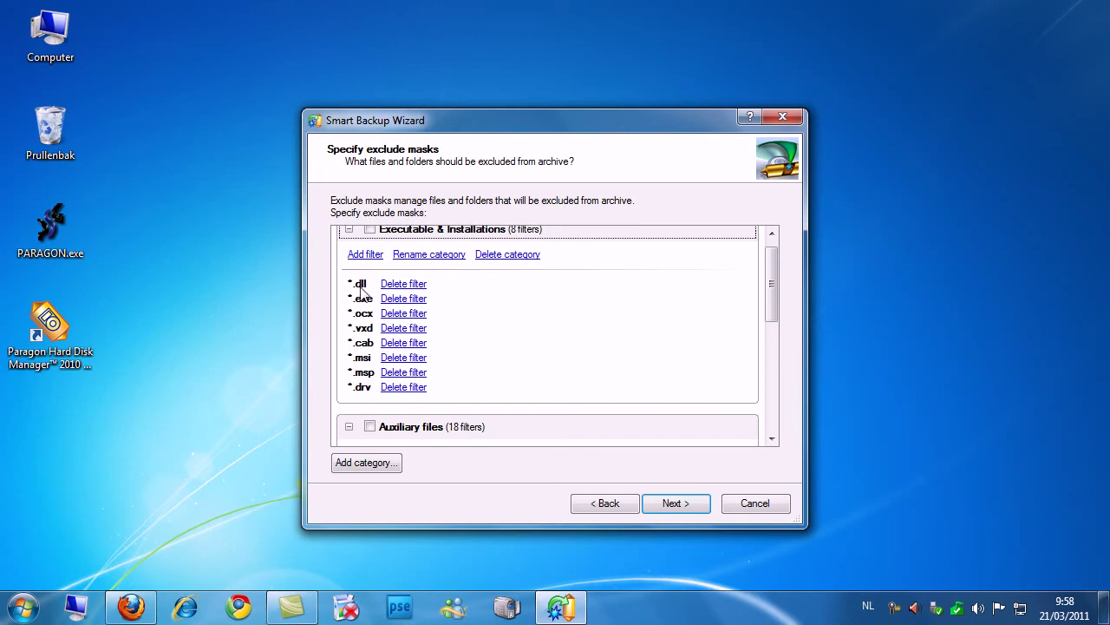
mouse_move(772, 265)
left_mouse_down()
mouse_move(772, 334)
mouse_move(763, 260)
left_mouse_up()
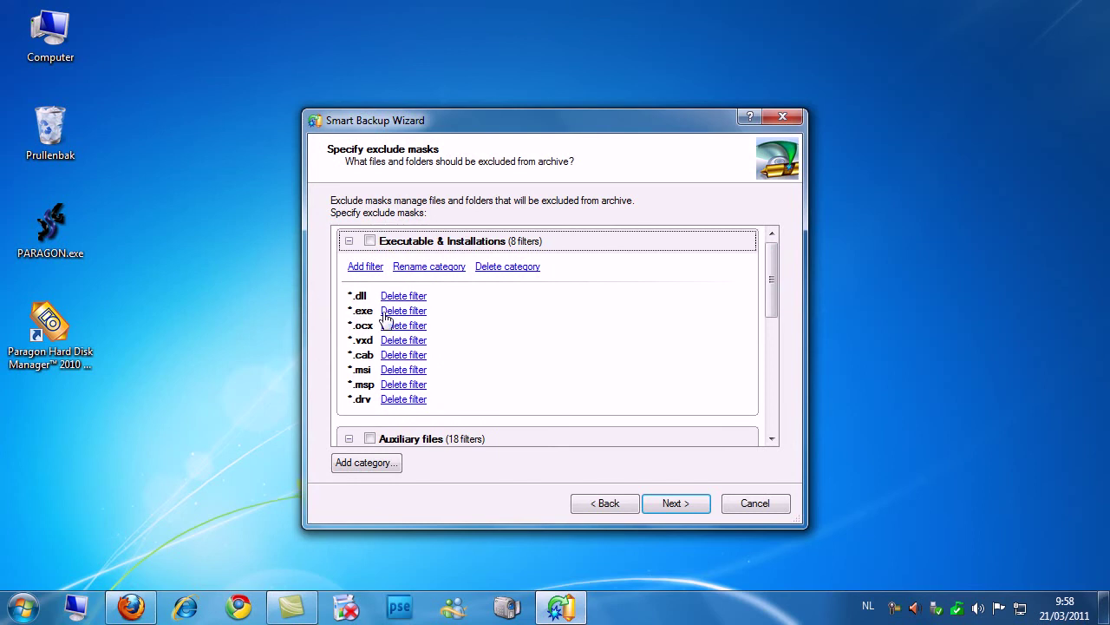
scroll(767, 290, "down", 10)
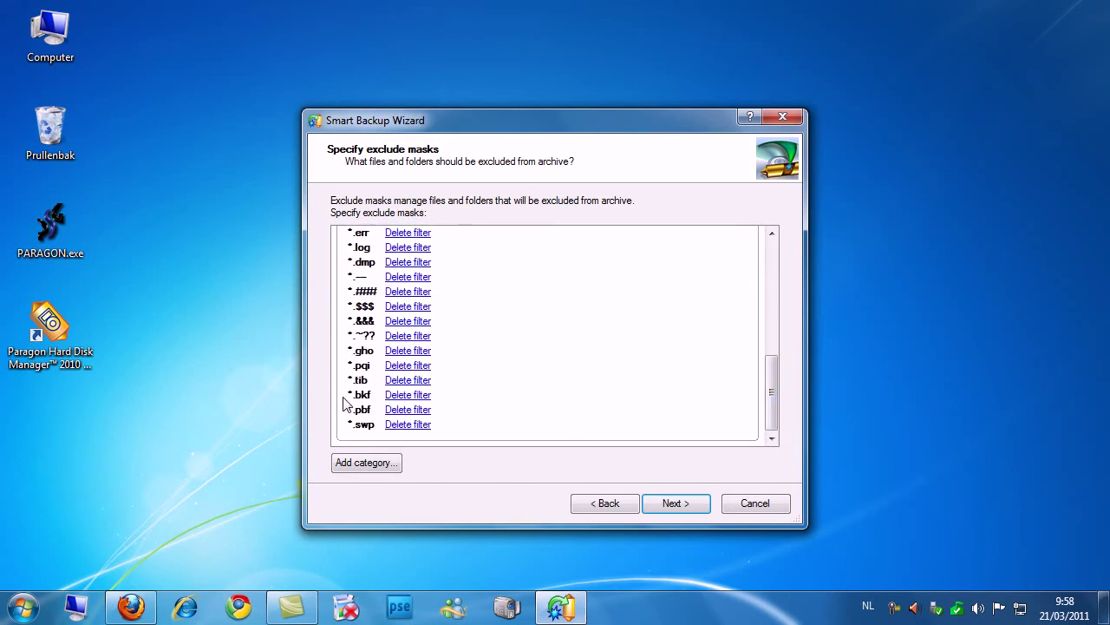
left_click_drag(775, 413, 760, 254)
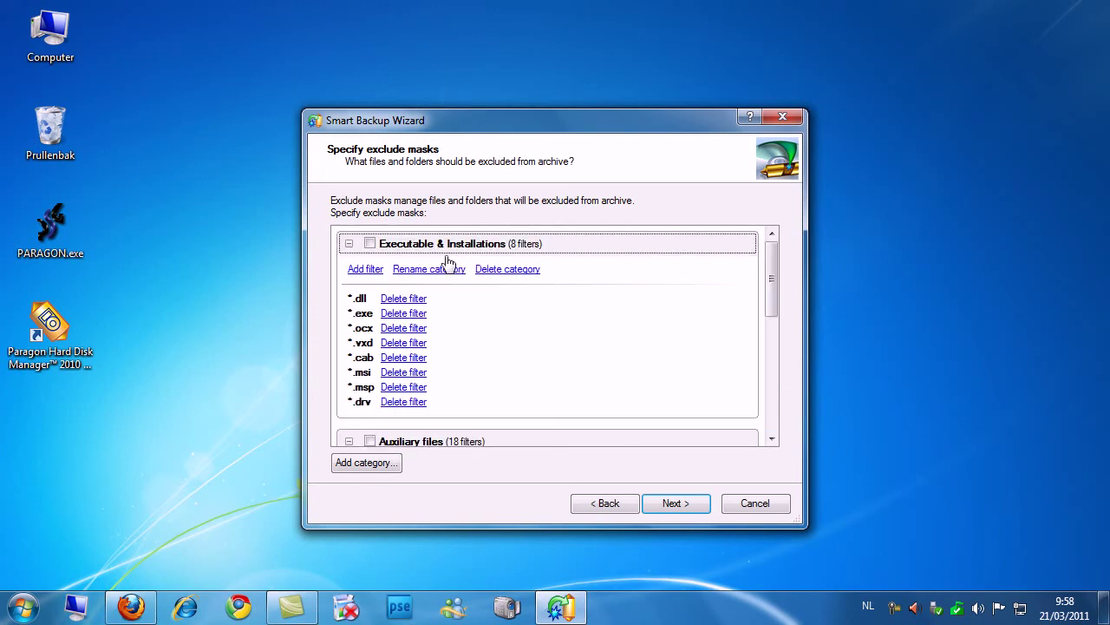
left_click(670, 507)
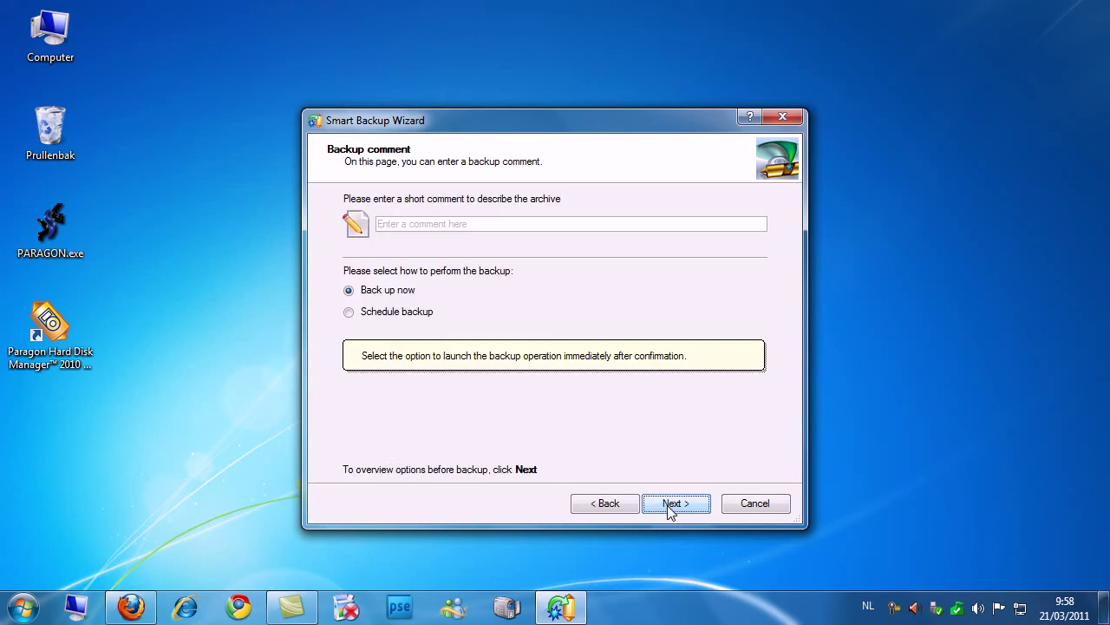
Try the Schedule backup option, switch back to Back up now, and cancel the Smart Backup wizard.
left_click(453, 224)
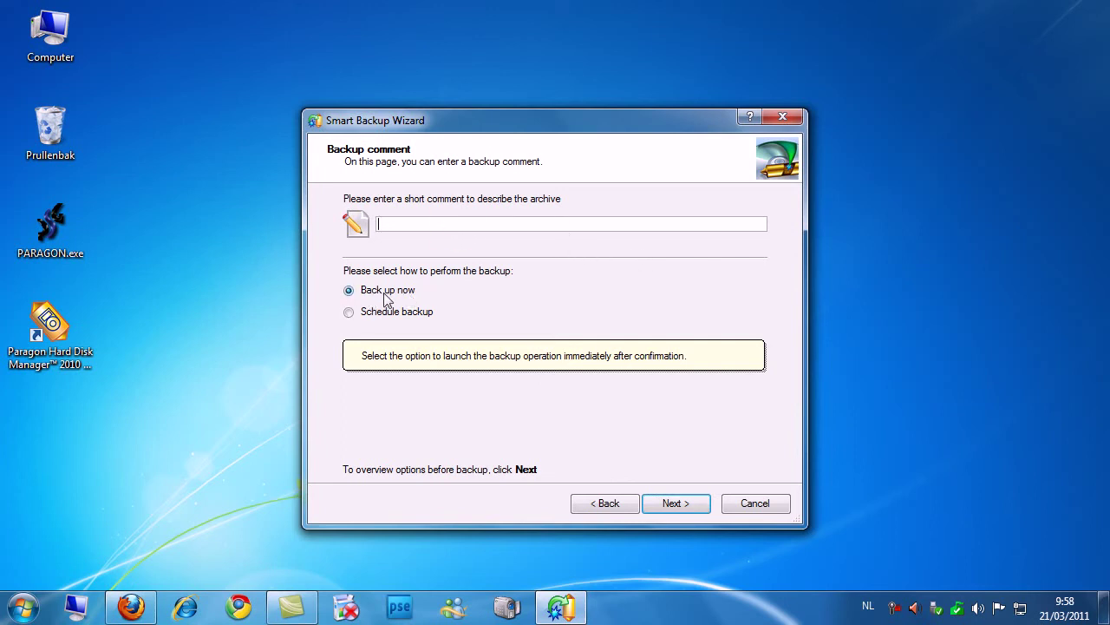
left_click(349, 312)
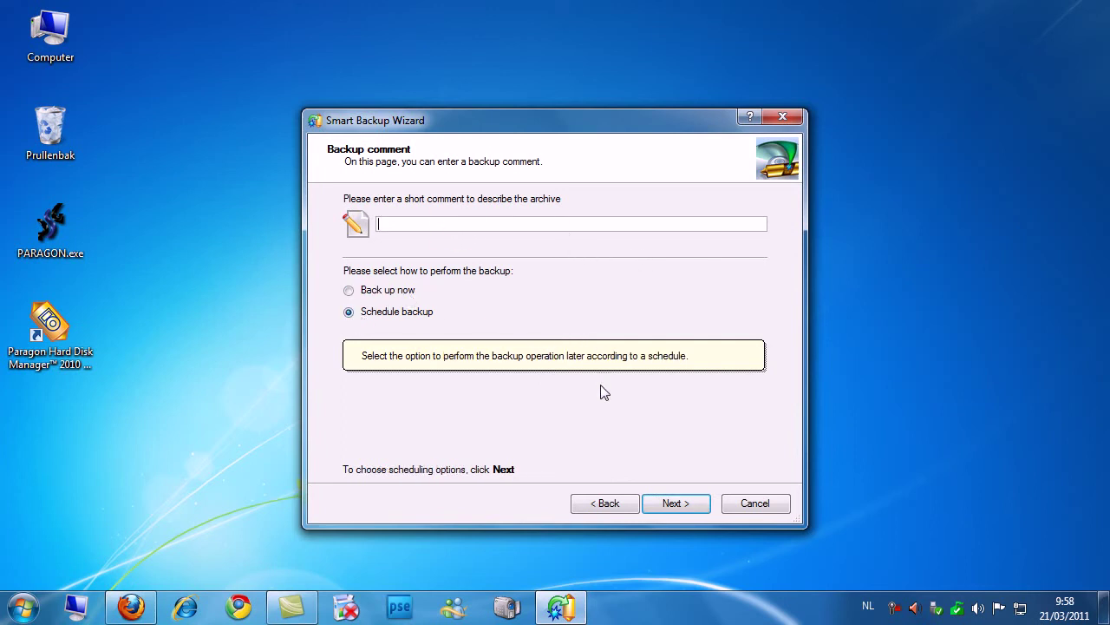
left_click(349, 291)
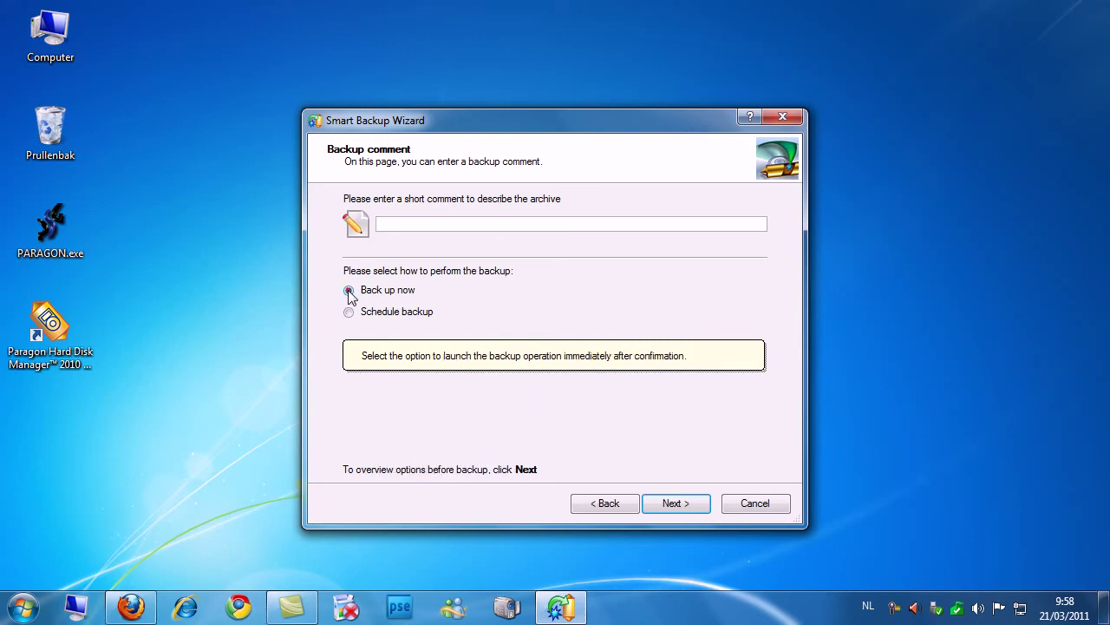
left_click(754, 504)
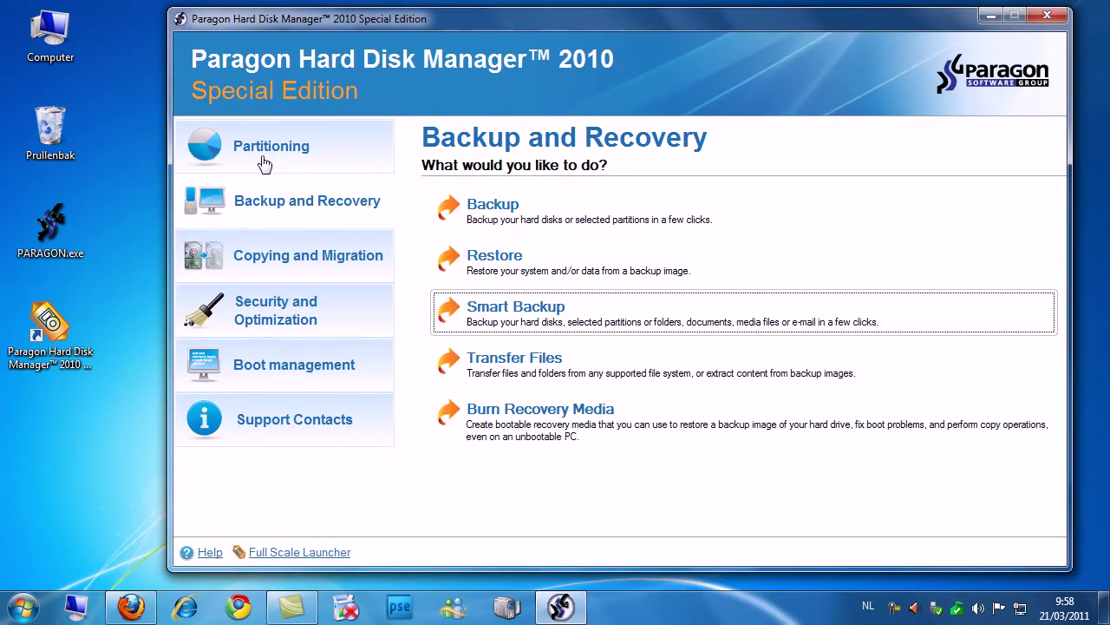
View the Copying and Migration and the Security and Optimization functions, and open the Full Scale Launcher.
left_click(284, 267)
left_click(293, 314)
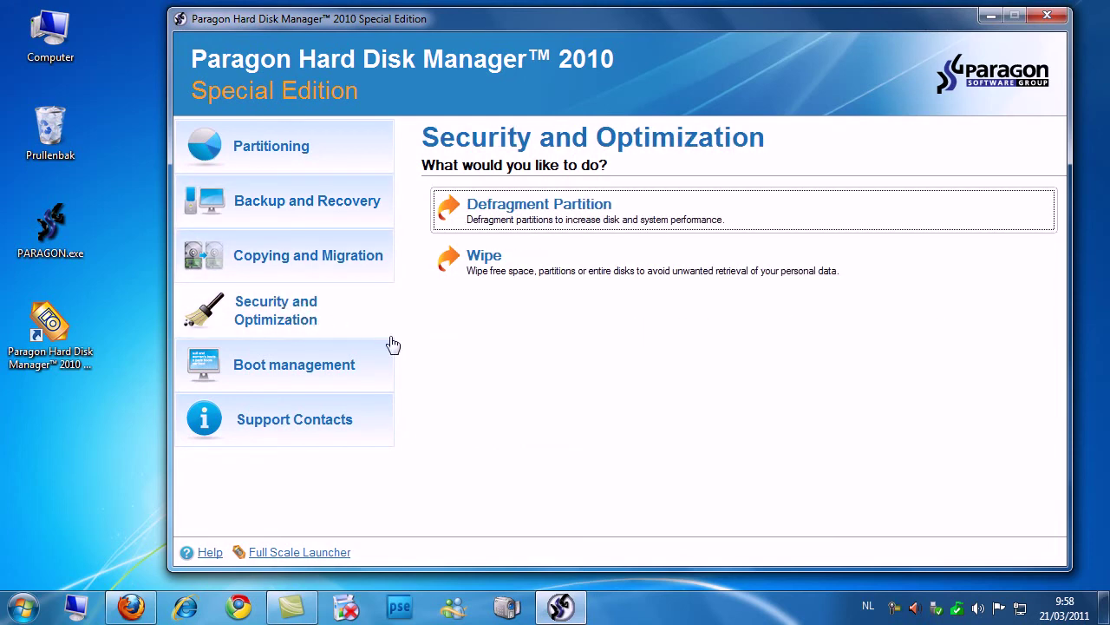
left_click(287, 553)
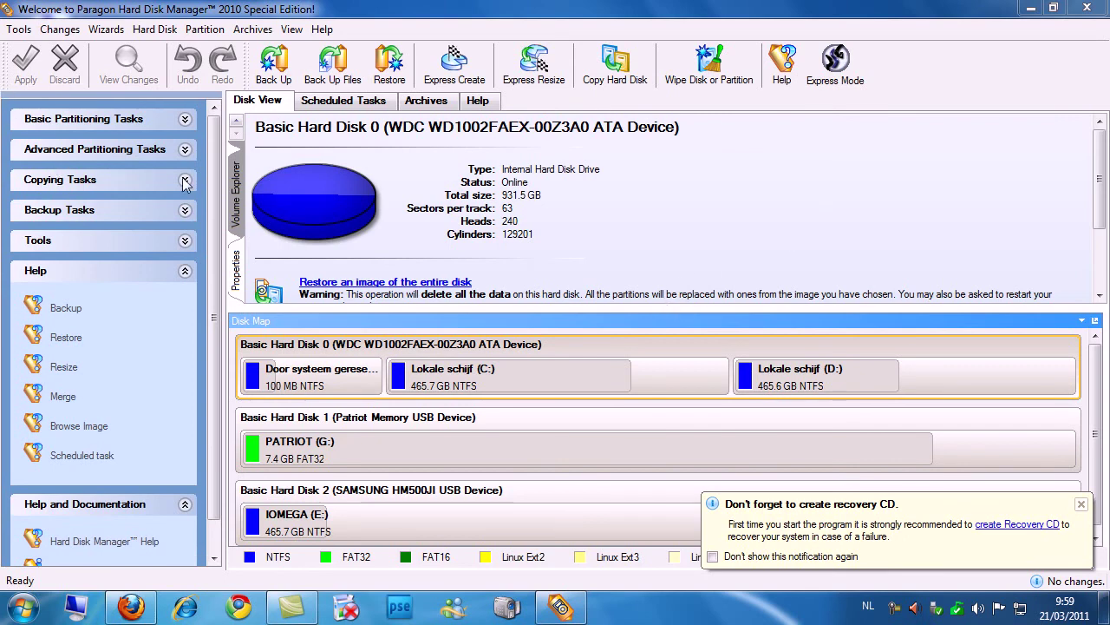
Examine the Basic and Advanced Partitioning Tasks, collapse them again, and look over the disks in the Disk Map.
left_click(185, 122)
left_click(184, 119)
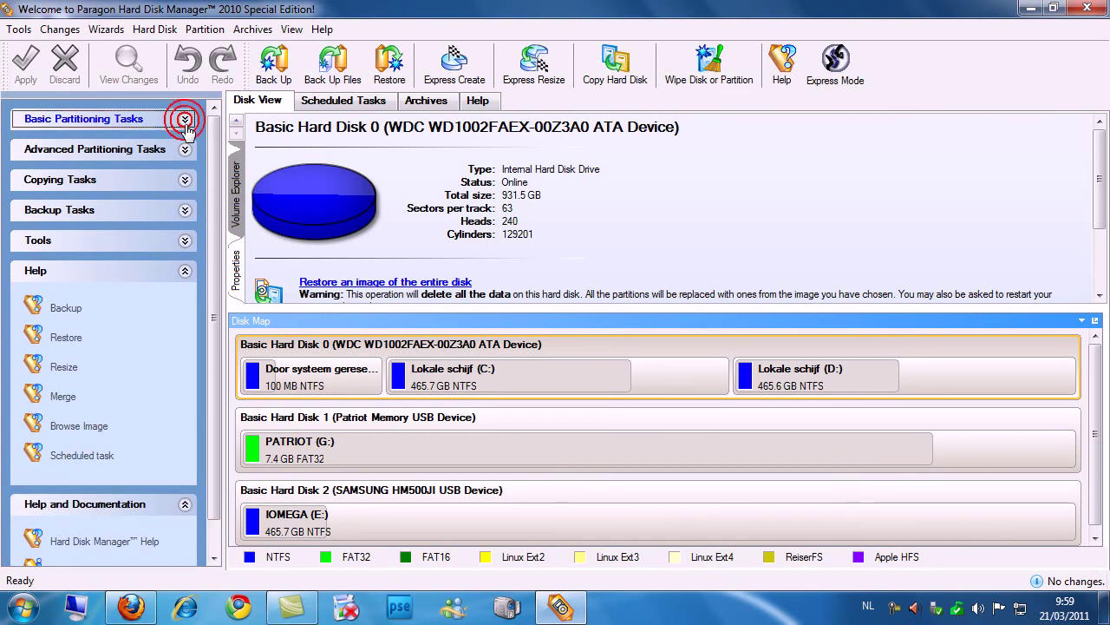
left_click(186, 151)
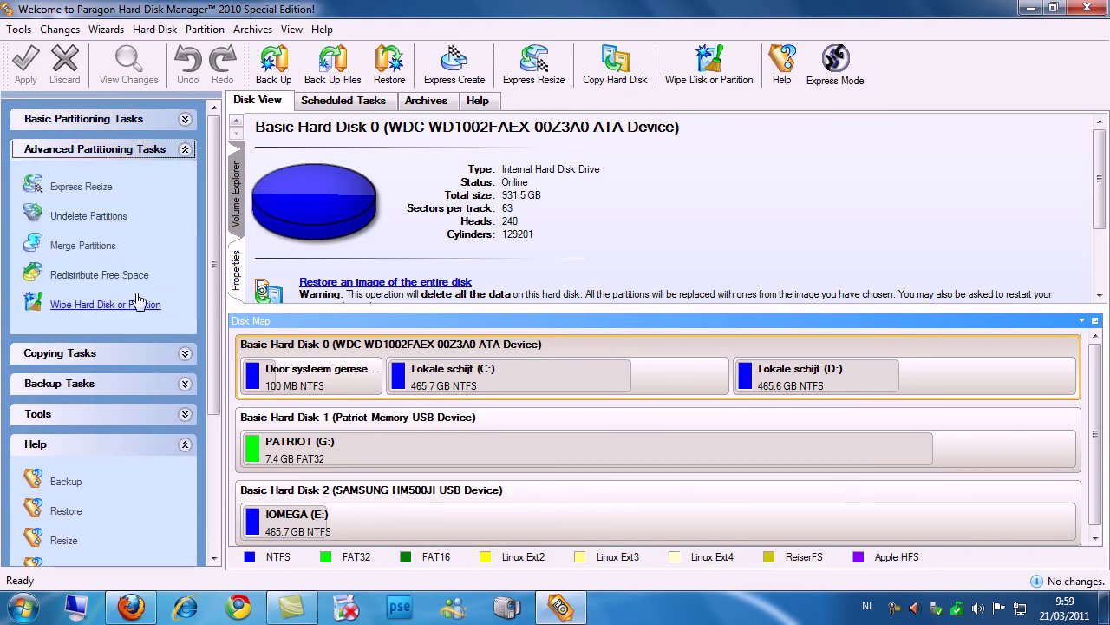
left_click(186, 151)
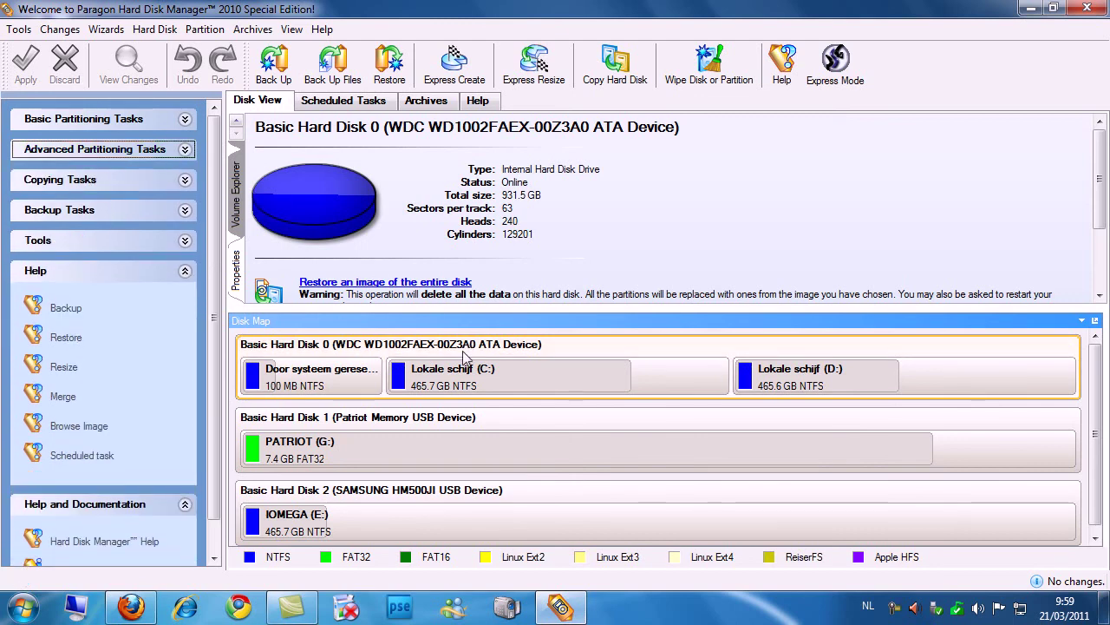
scroll(486, 356, "down", 1)
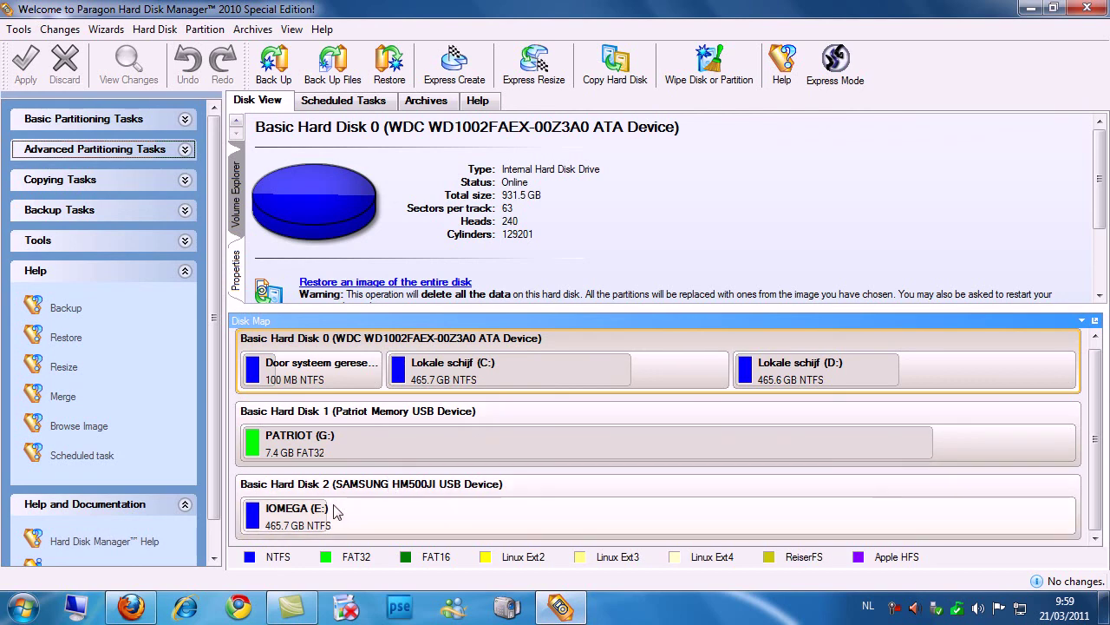
View the Scheduled Tasks, return to the Disk View, and switch back to Express Mode.
left_click(343, 102)
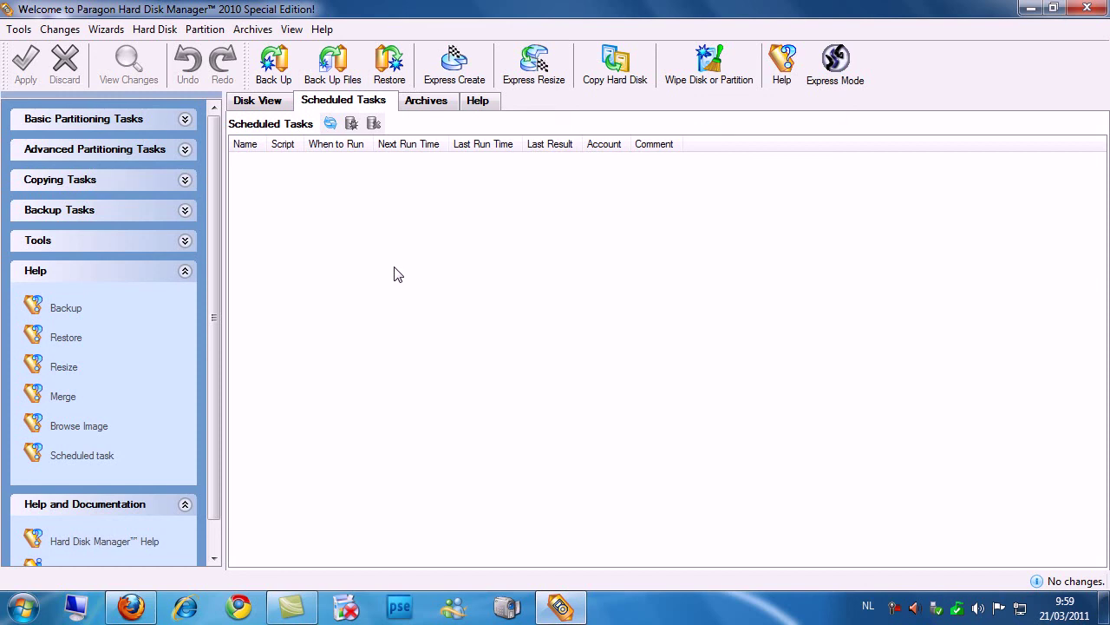
left_click(257, 101)
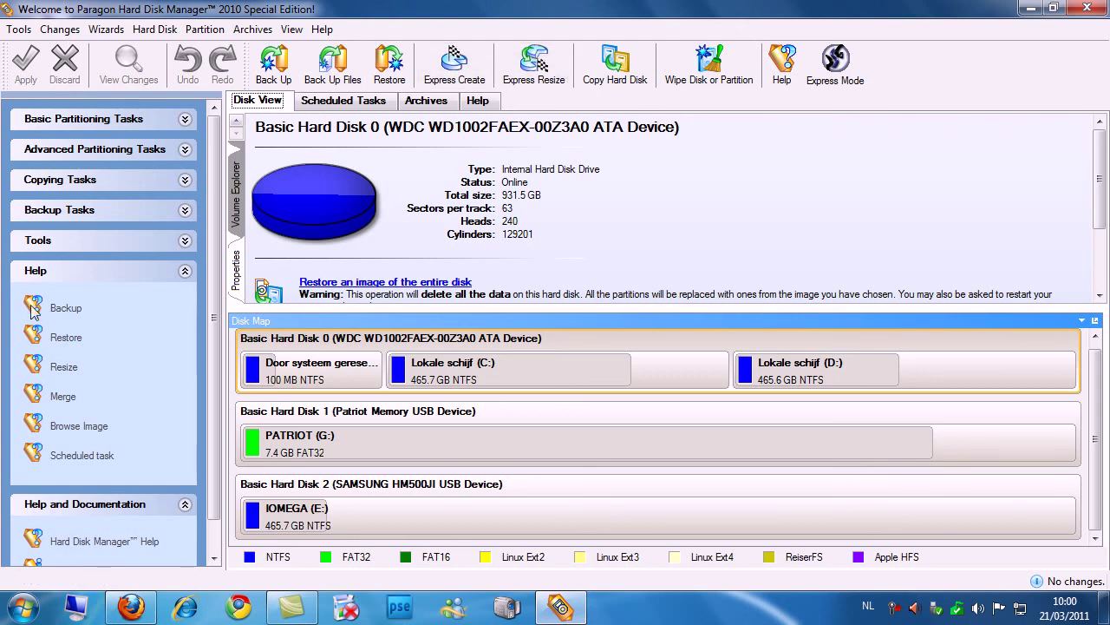
left_click_drag(214, 152, 213, 271)
scroll(213, 236, "up", 2)
left_click(828, 77)
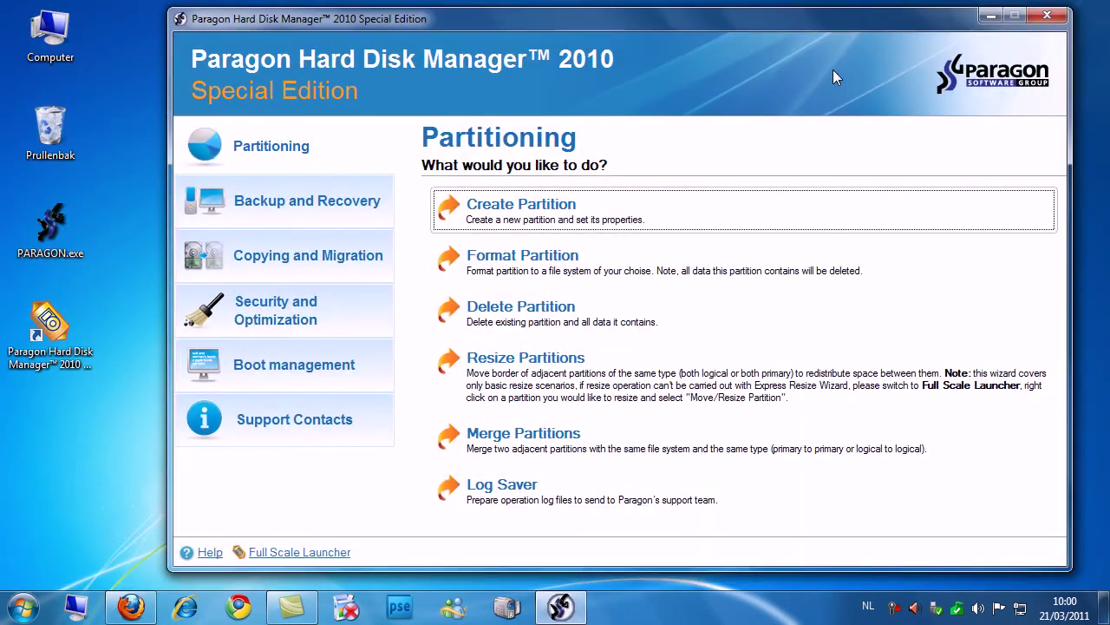